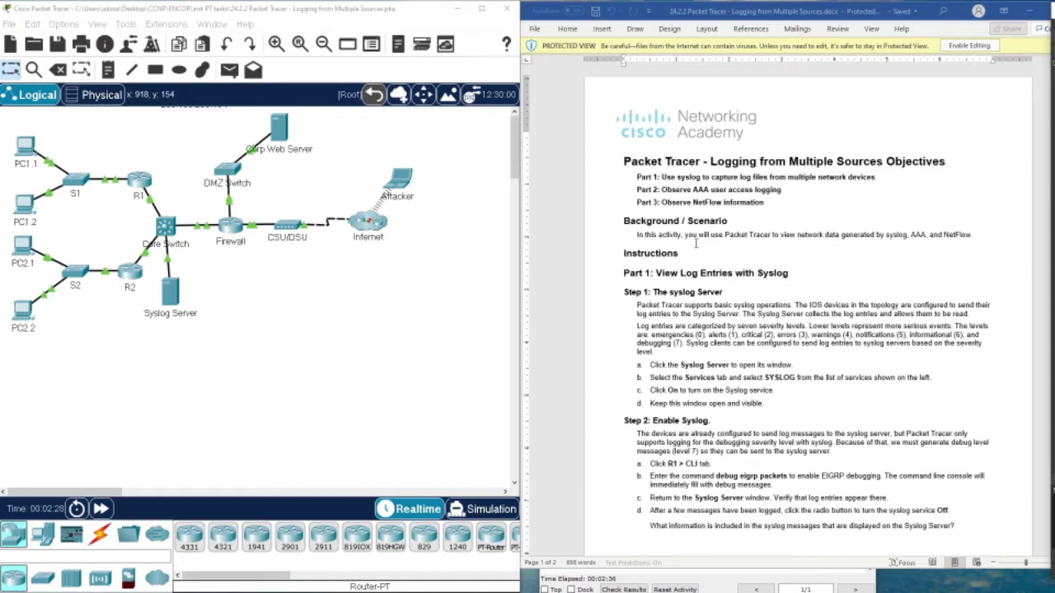
scroll(696, 243, down, 2)
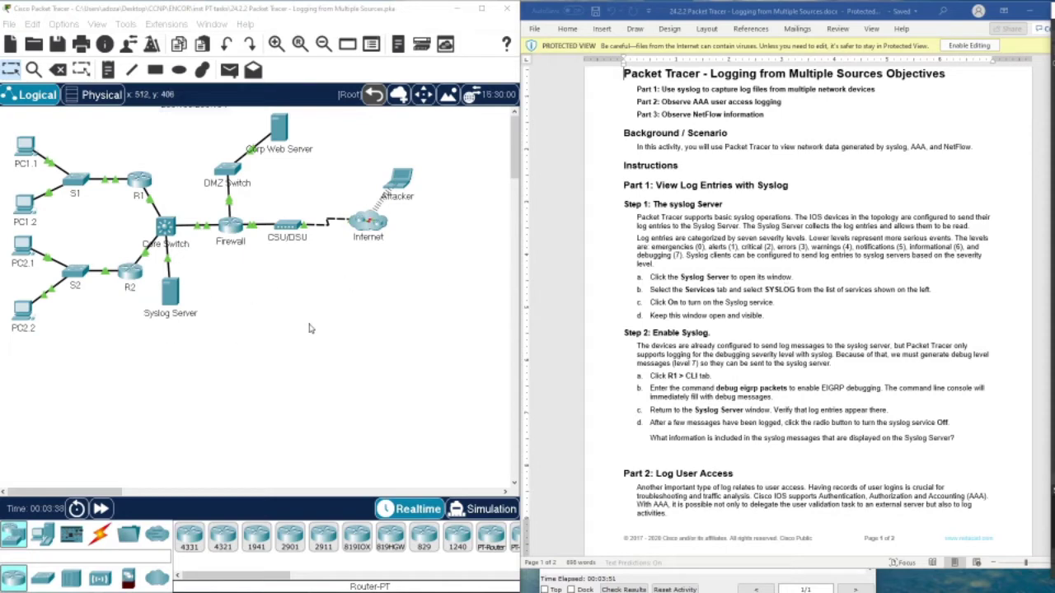
Switch the Syslog Server's SYSLOG service On, leaving its log table empty.
click(169, 298)
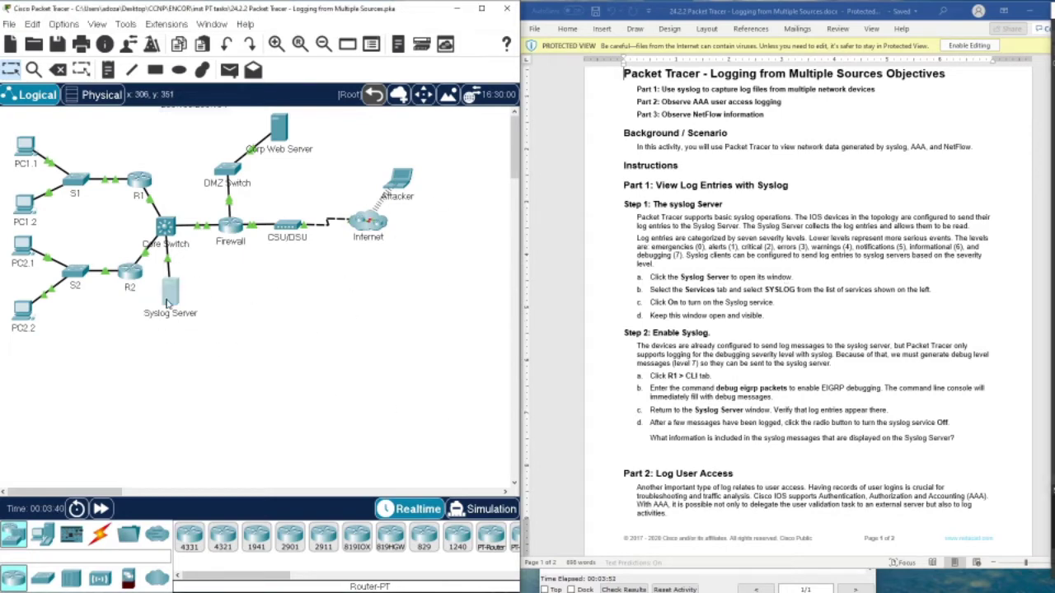
drag(466, 111, 293, 118)
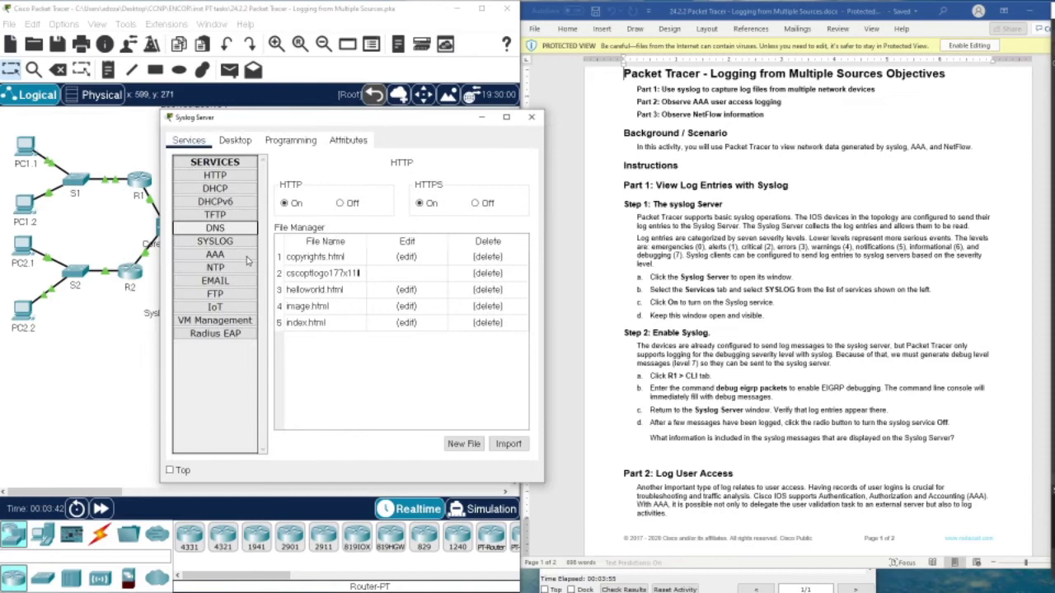
click(215, 242)
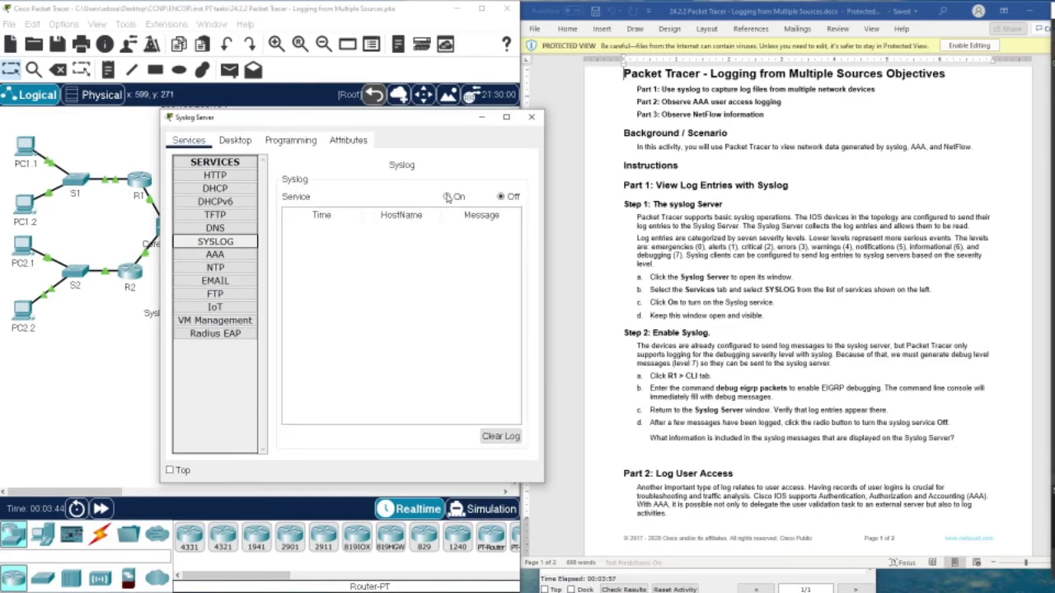
click(447, 197)
drag(405, 121, 323, 253)
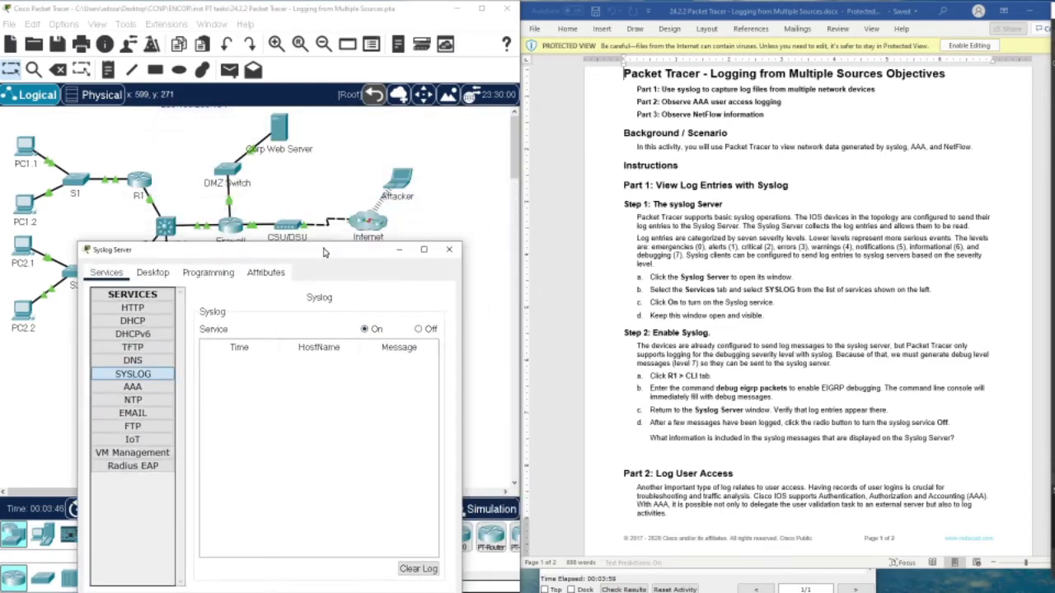
Open R1's command line and enter privileged mode with 'en', then 'conf t'.
click(143, 181)
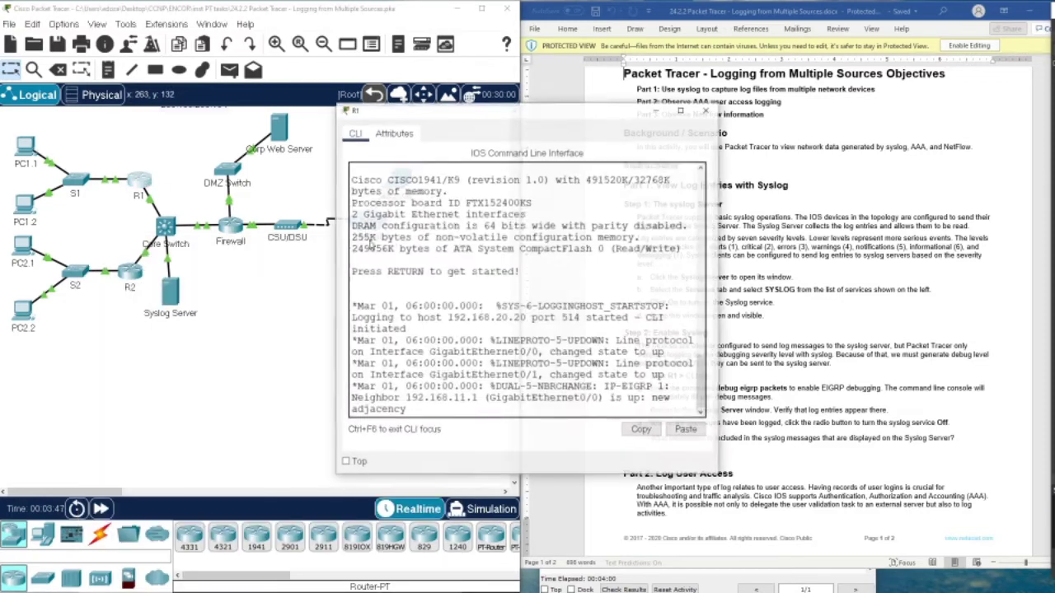
drag(492, 117, 509, 89)
click(487, 361)
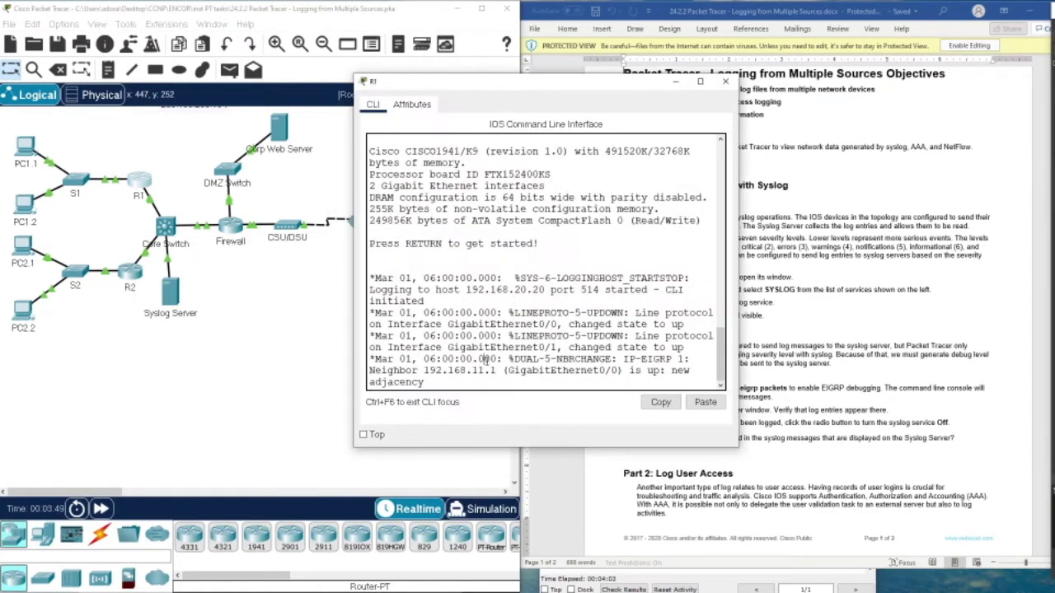
key(Return)
key(Return)
key(Return)
key(Return)
key(Return)
key(Return)
key(Return)
key(Return)
text(en)
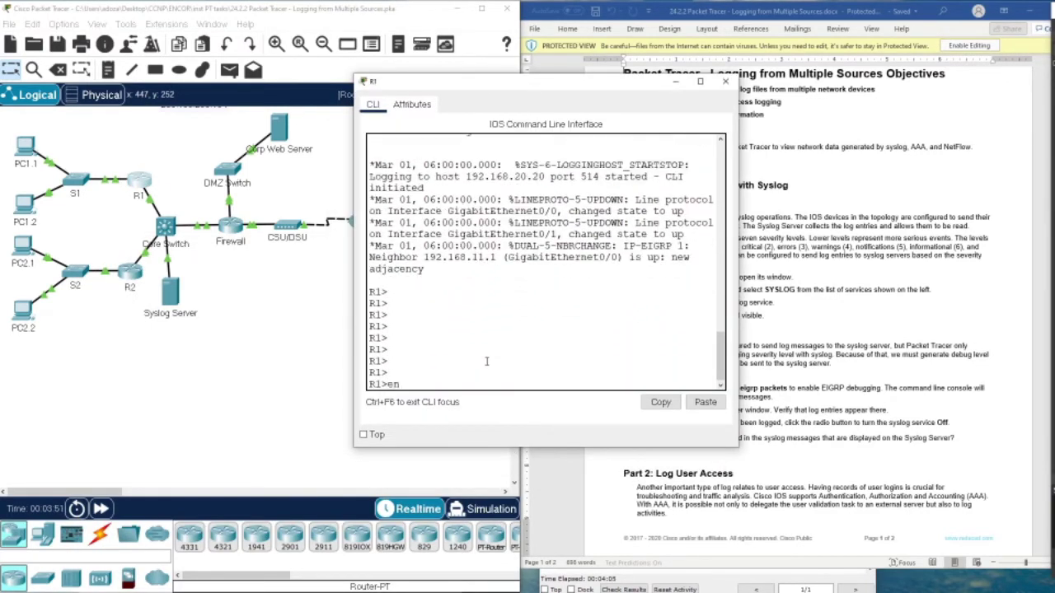
key(Return)
text(conf t)
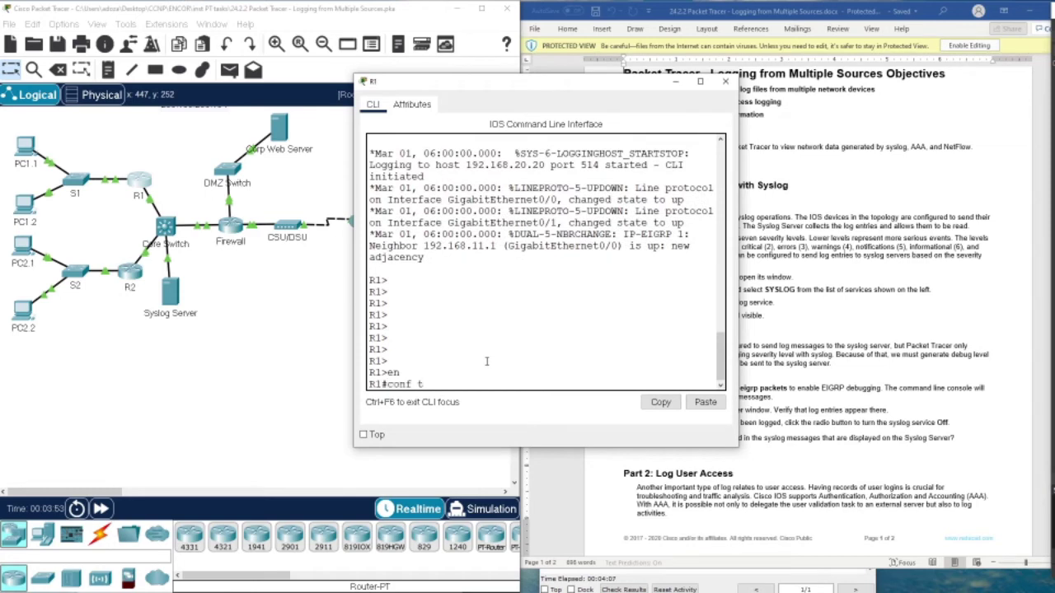
key(Return)
Try the debug command in configuration mode, then 'exit' back to privileged mode.
text(de)
key(Tab)
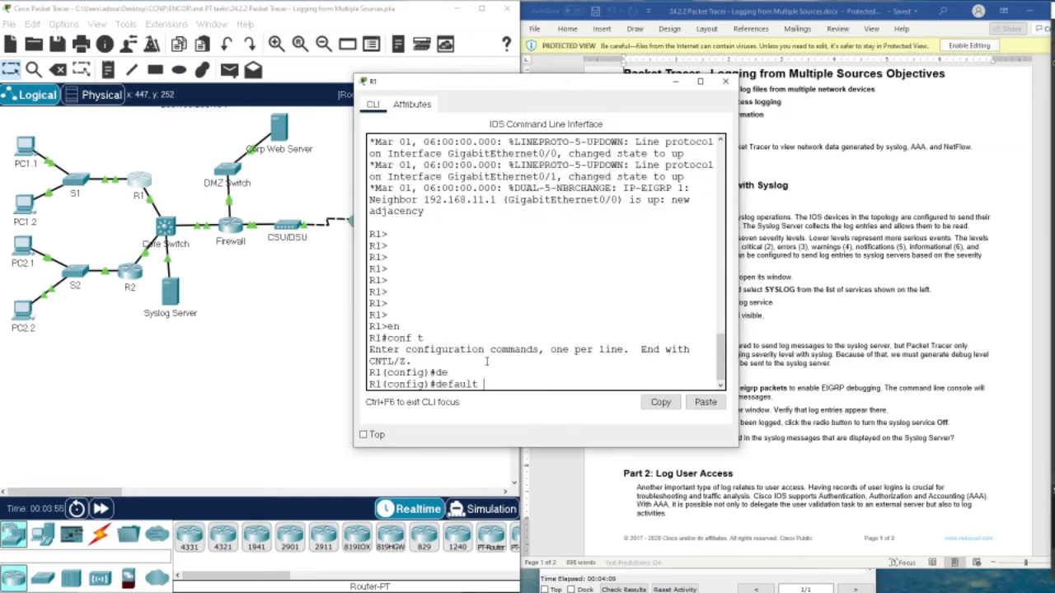
key(BackSpace)
key(BackSpace)
key(BackSpace)
key(BackSpace)
key(BackSpace)
text(b)
key(Tab)
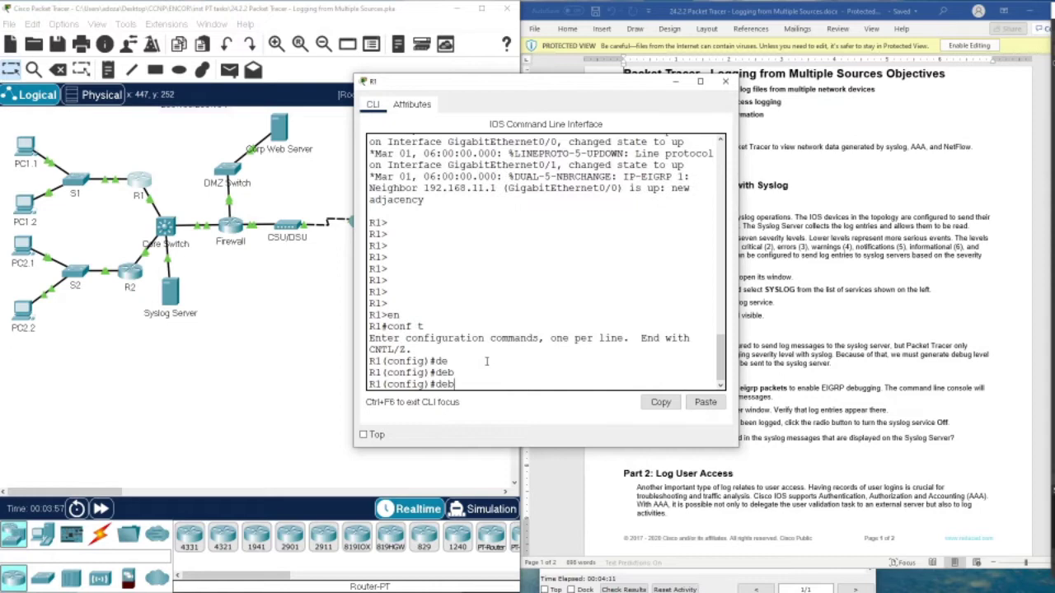
key(Tab)
key(Tab)
text(u)
key(Tab)
key(BackSpace)
key(BackSpace)
key(BackSpace)
drag(564, 85, 406, 89)
text(ebu)
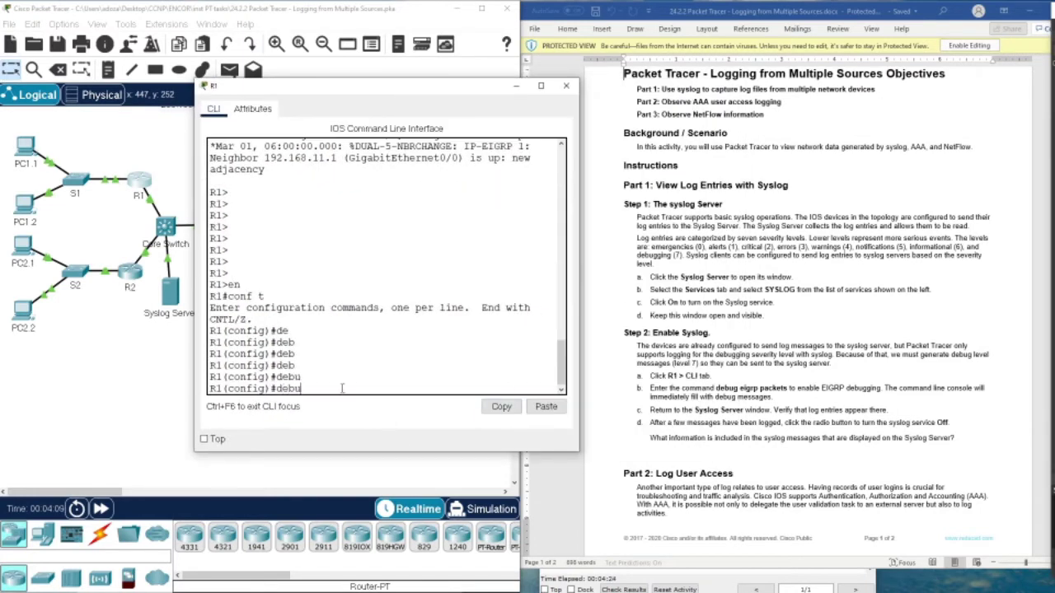
text(g ?)
key(BackSpace)
text(?)
key(BackSpace)
key(BackSpace)
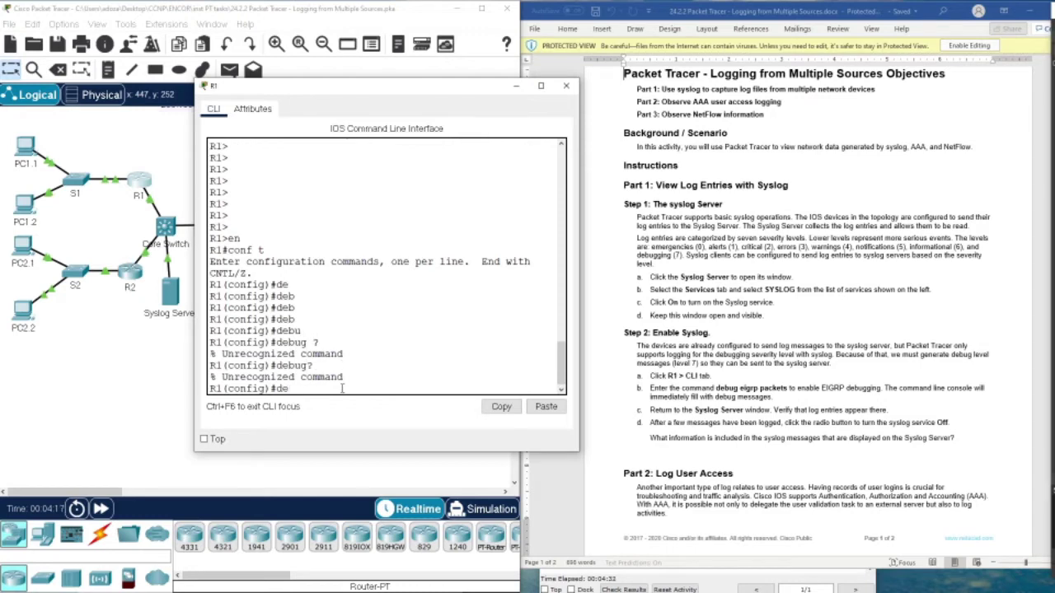
key(Tab)
key(Tab)
key(Tab)
key(BackSpace)
key(BackSpace)
key(BackSpace)
text(exit)
key(Return)
key(Return)
key(Return)
key(Return)
key(Return)
key(Return)
List the available debug options on R1 with 'debug ?'.
text(deb)
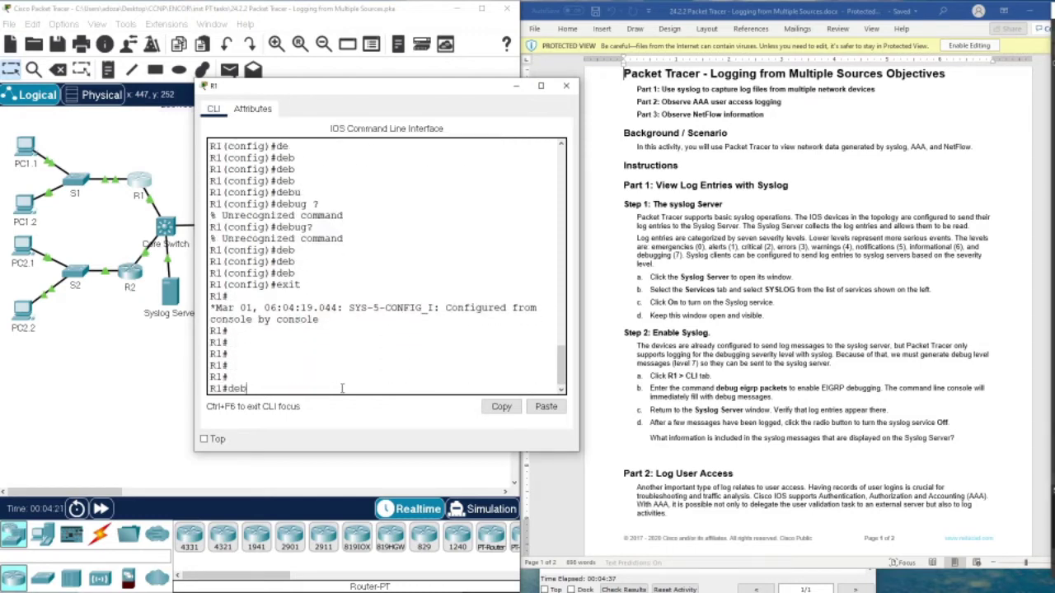
key(Tab)
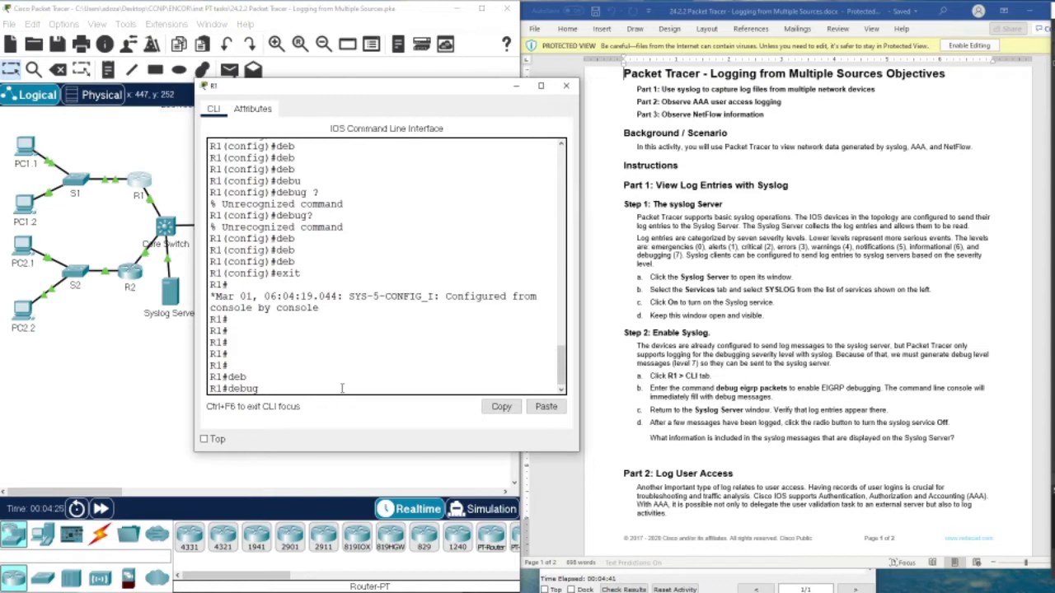
text(?)
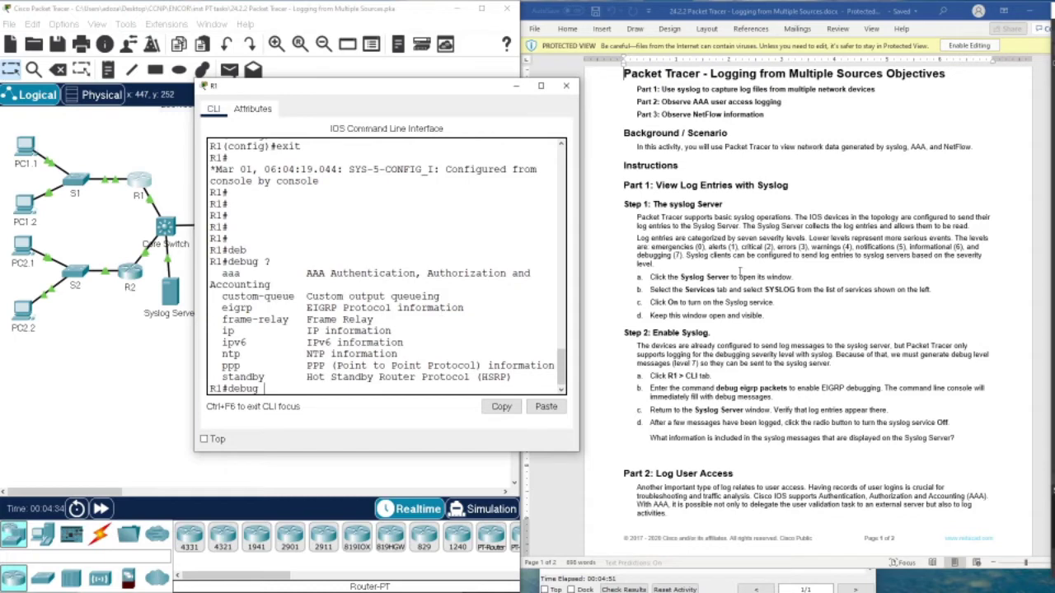
scroll(774, 251, up, 2)
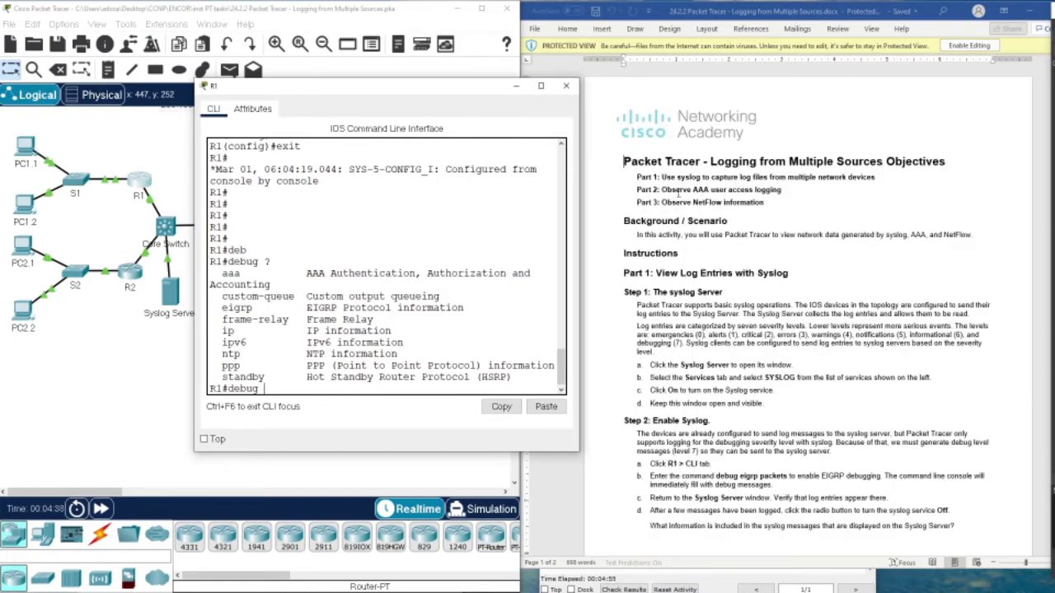
scroll(253, 305, down, 1)
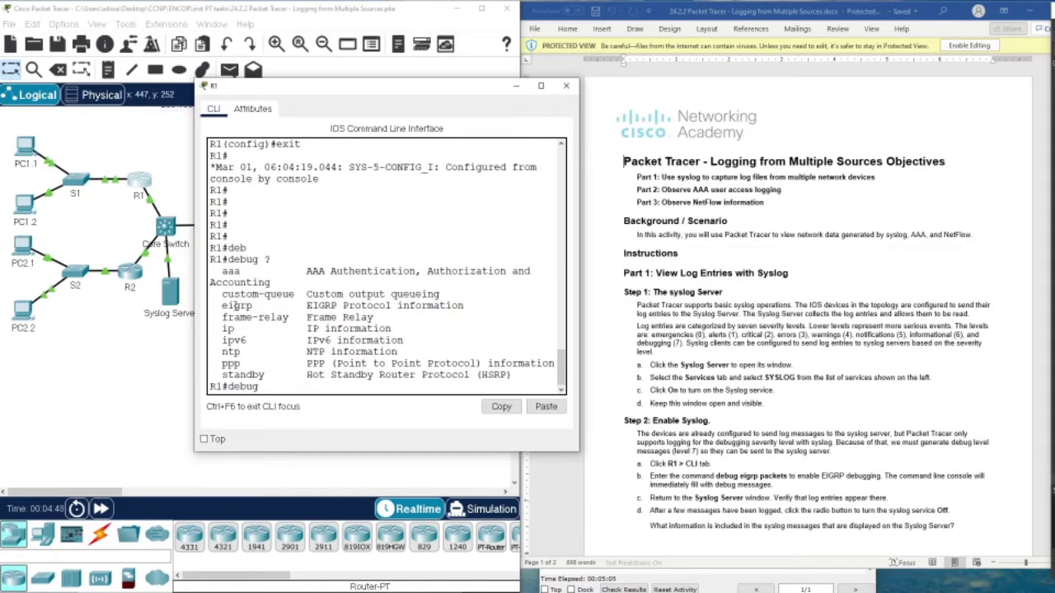
Run 'debug eigrp packets' on R1 to start EIGRP HELLO debug messages.
text(ei)
key(Tab)
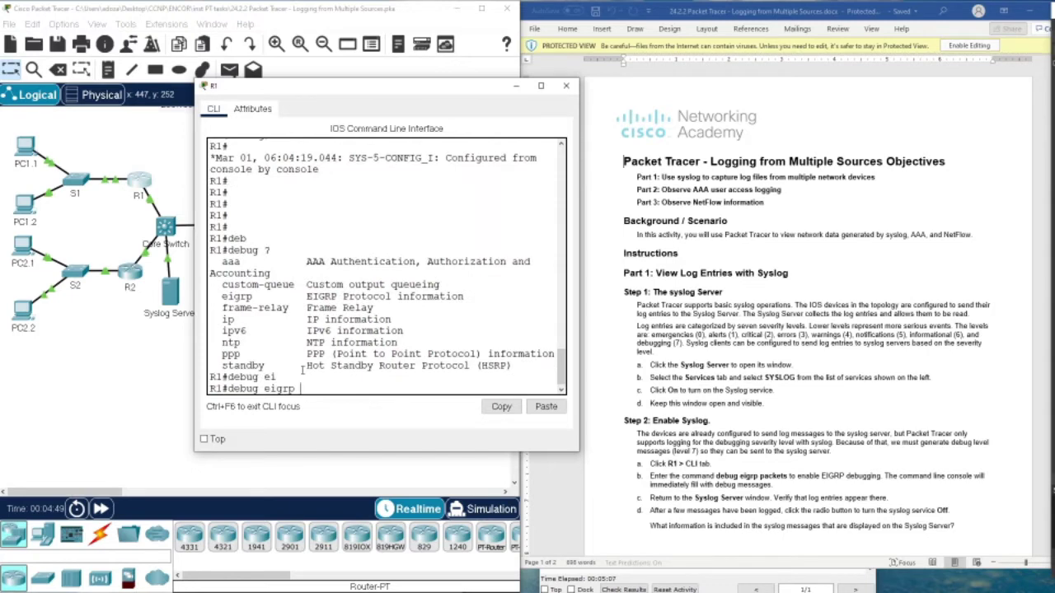
text(pa)
key(Tab)
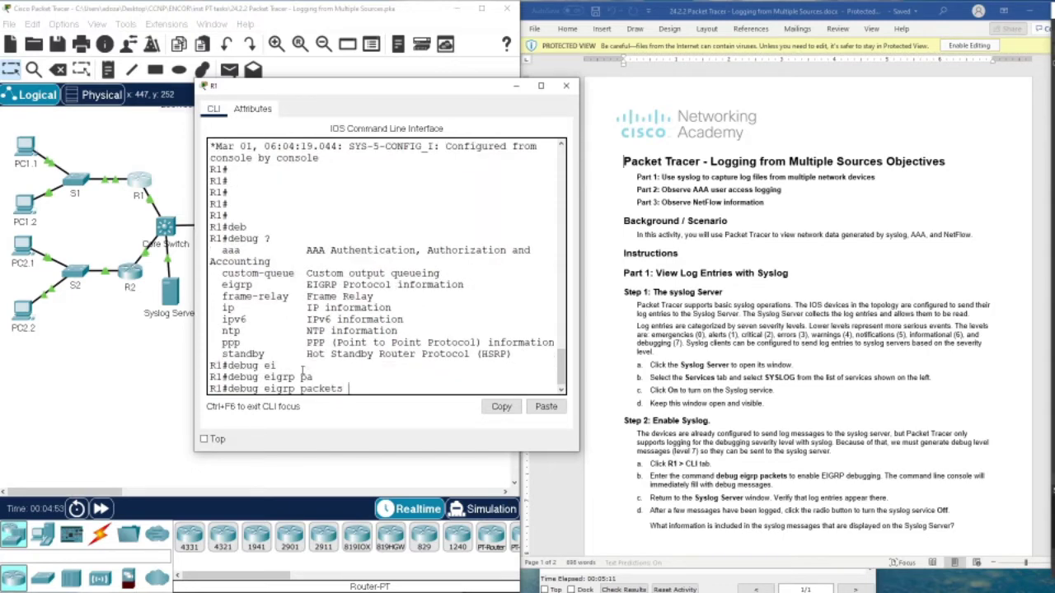
key(Return)
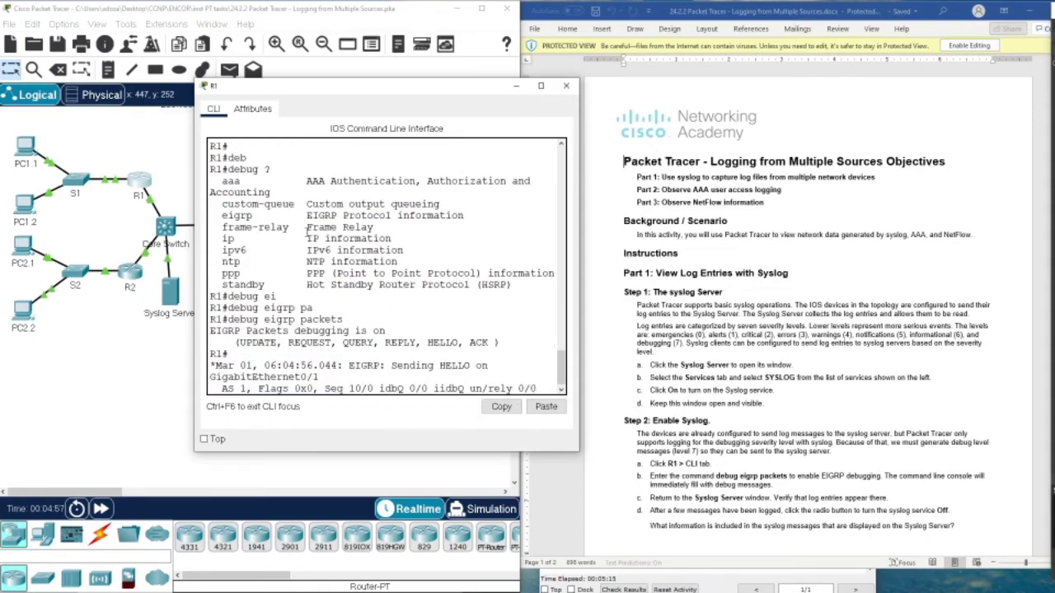
Maximize the Syslog Server log and read the newest EIGRP HELLO debug message.
drag(359, 89, 616, 39)
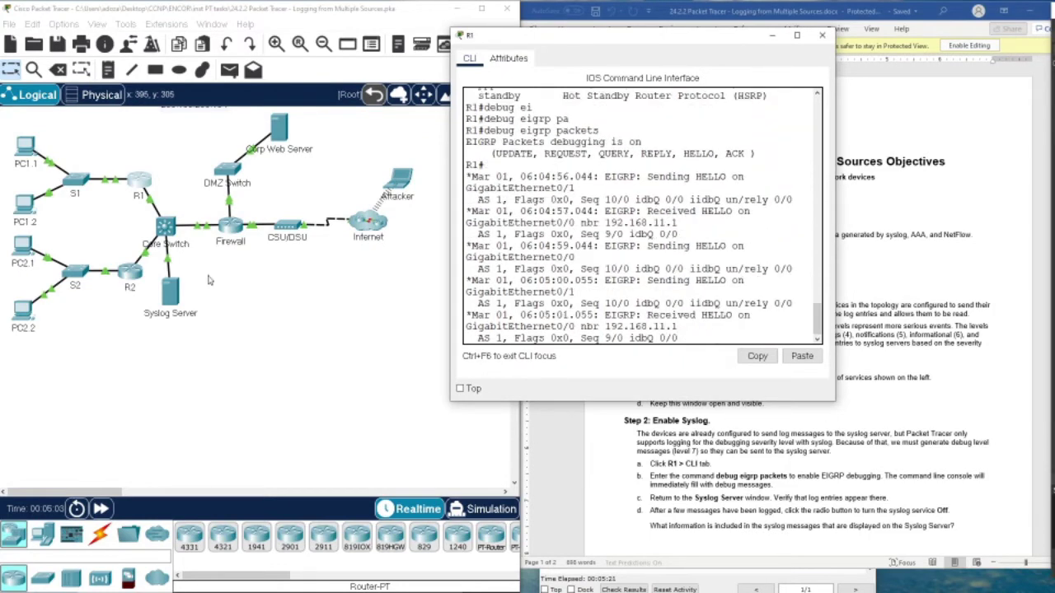
click(167, 293)
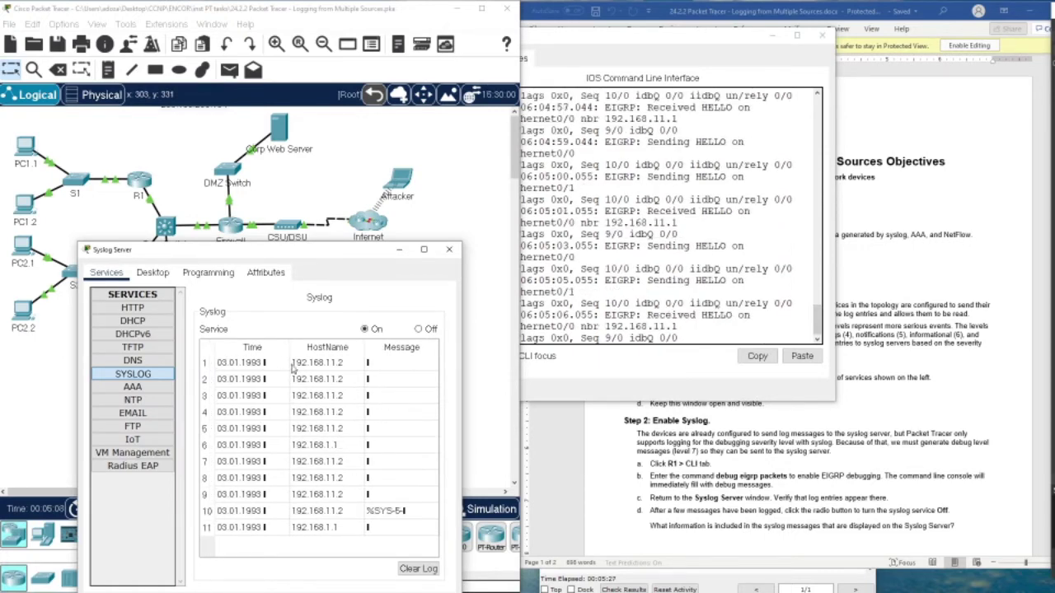
click(373, 363)
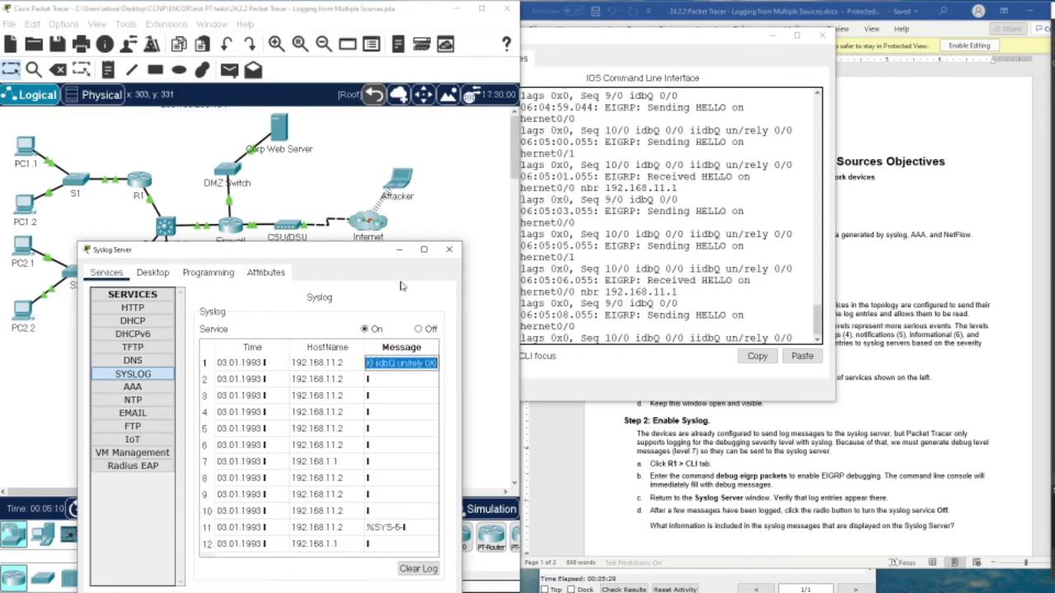
click(423, 250)
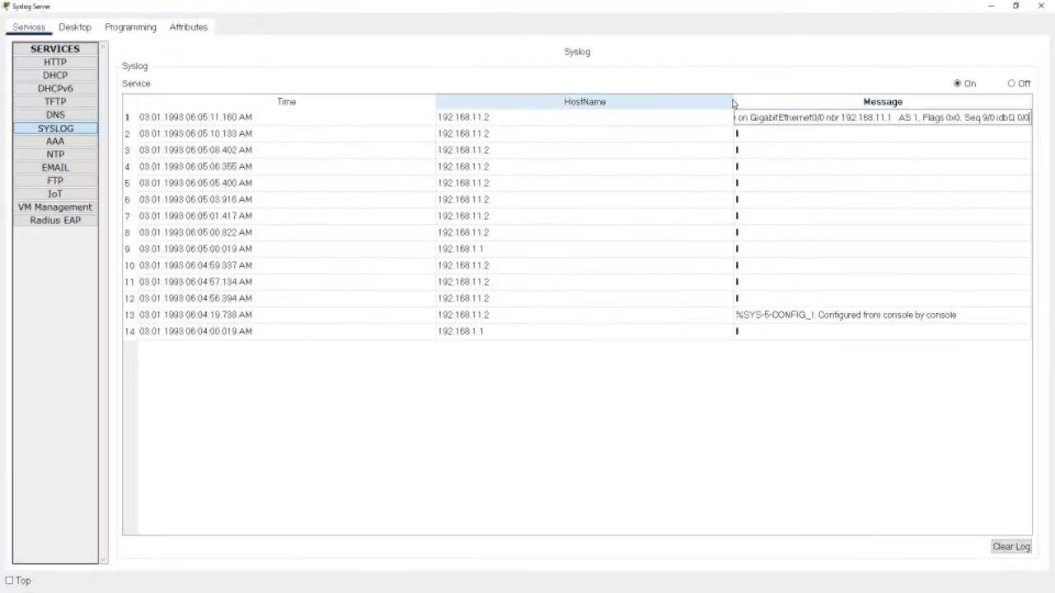
triple_click(748, 117)
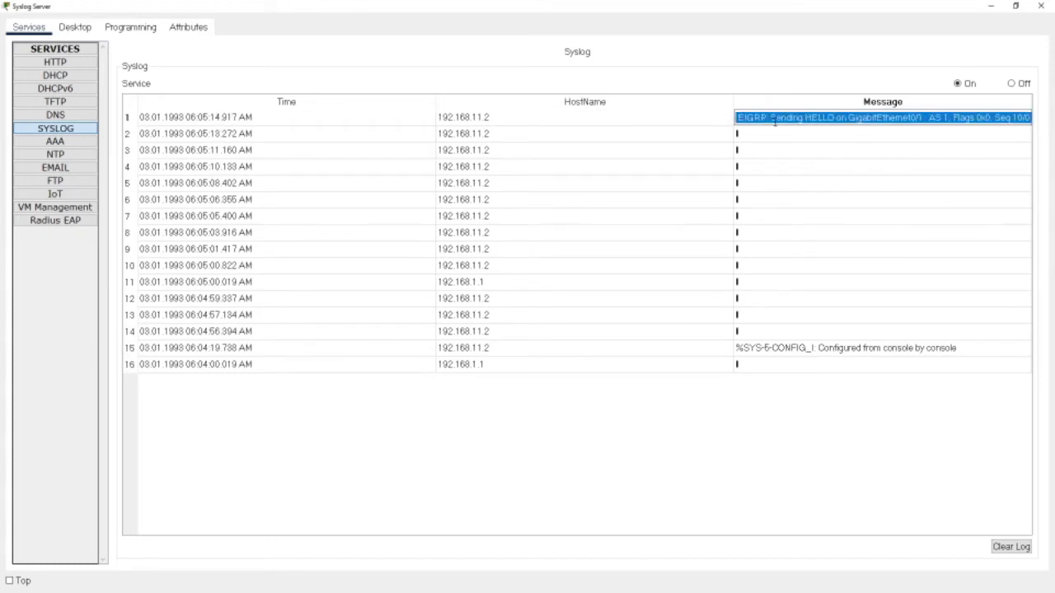
click(778, 121)
drag(777, 121, 671, 106)
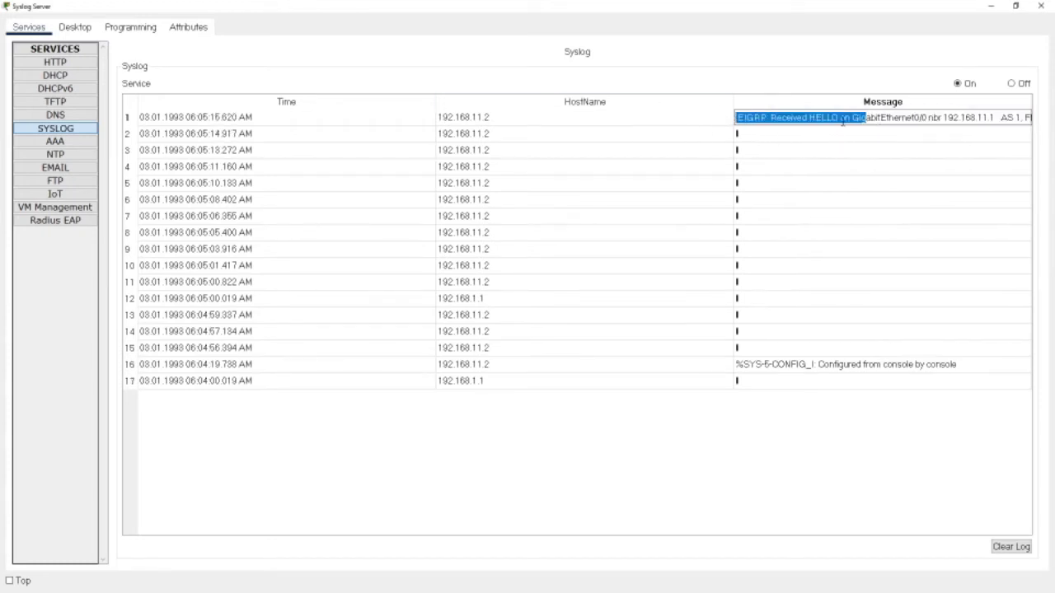
drag(849, 119, 657, 108)
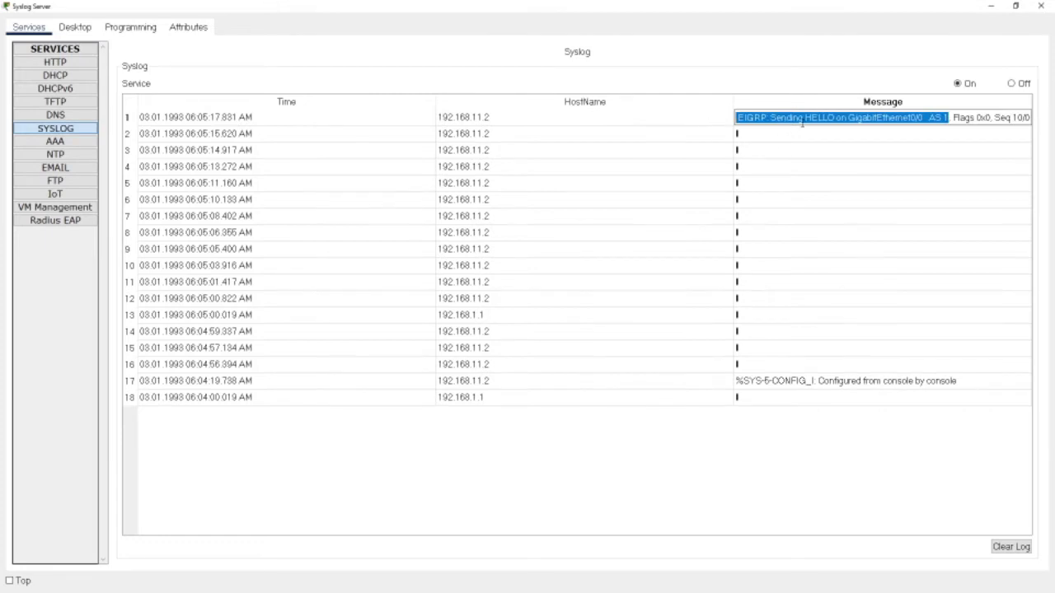
drag(830, 118, 659, 118)
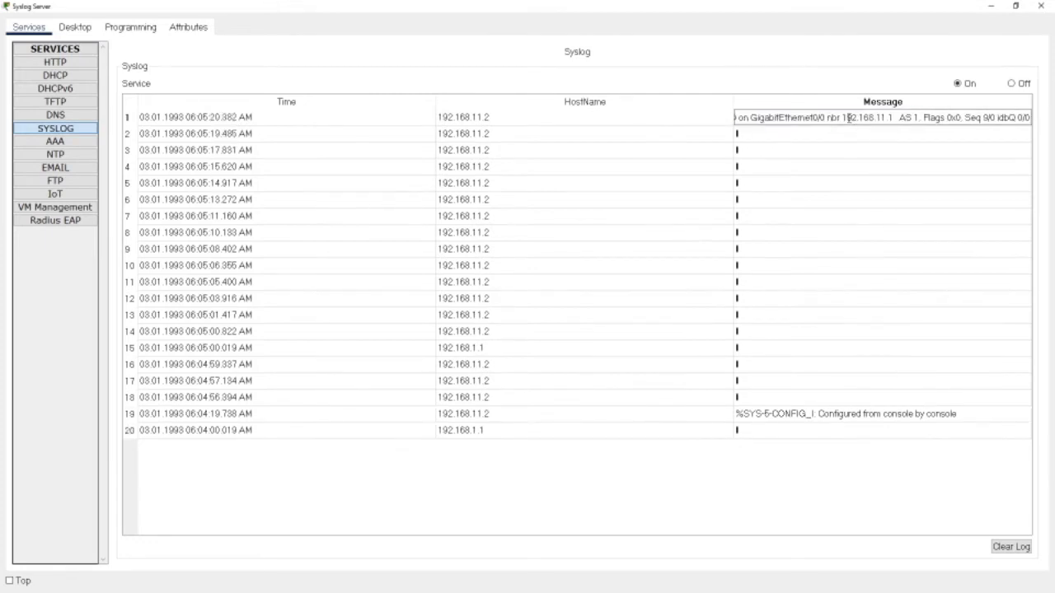
drag(849, 117, 698, 197)
Check the other log entries, then restore the Syslog Server window and move it up-left.
click(774, 433)
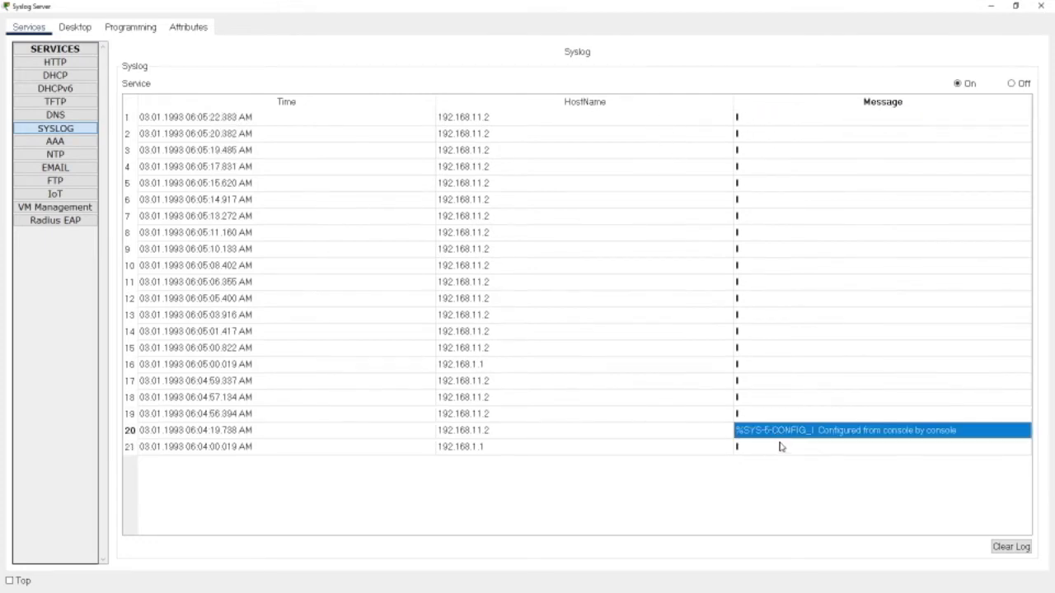
drag(781, 446, 714, 453)
click(782, 418)
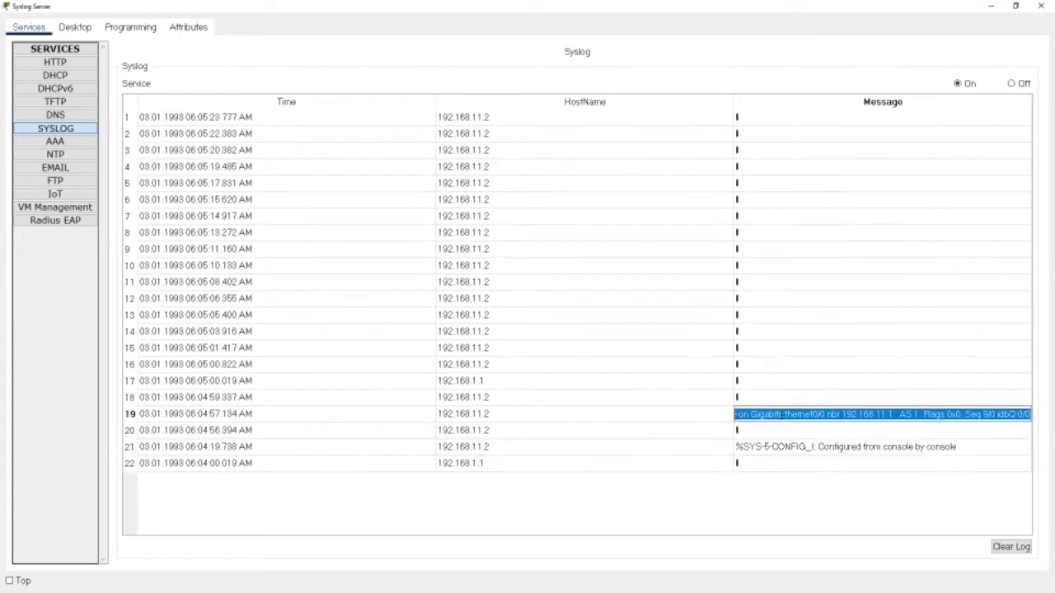
click(1016, 7)
drag(301, 191, 272, 156)
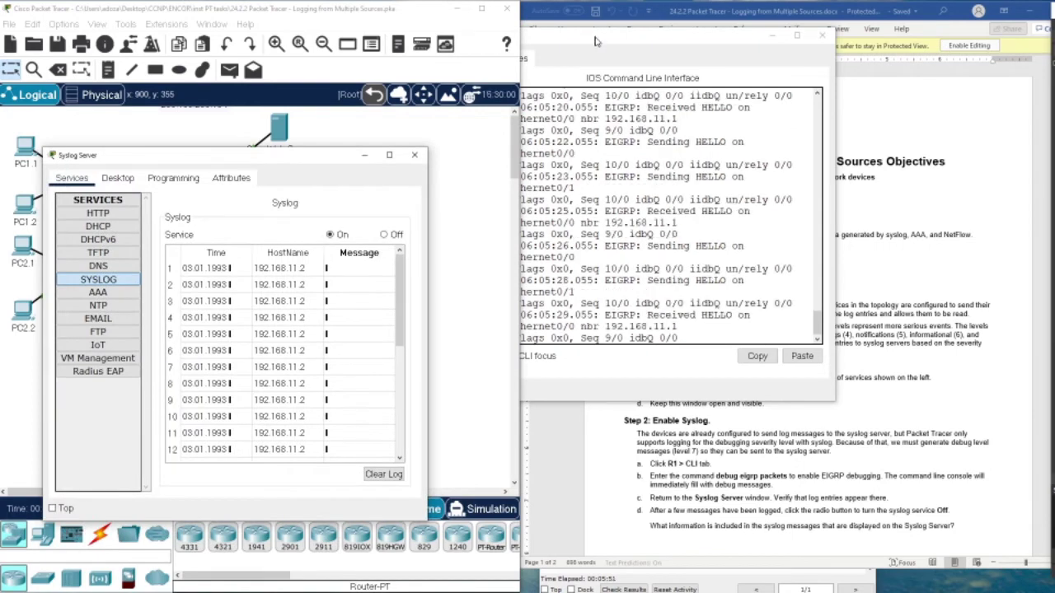
Switch SYSLOG Off, clear its log, and close the Syslog Server and R1 windows.
drag(598, 41, 641, 46)
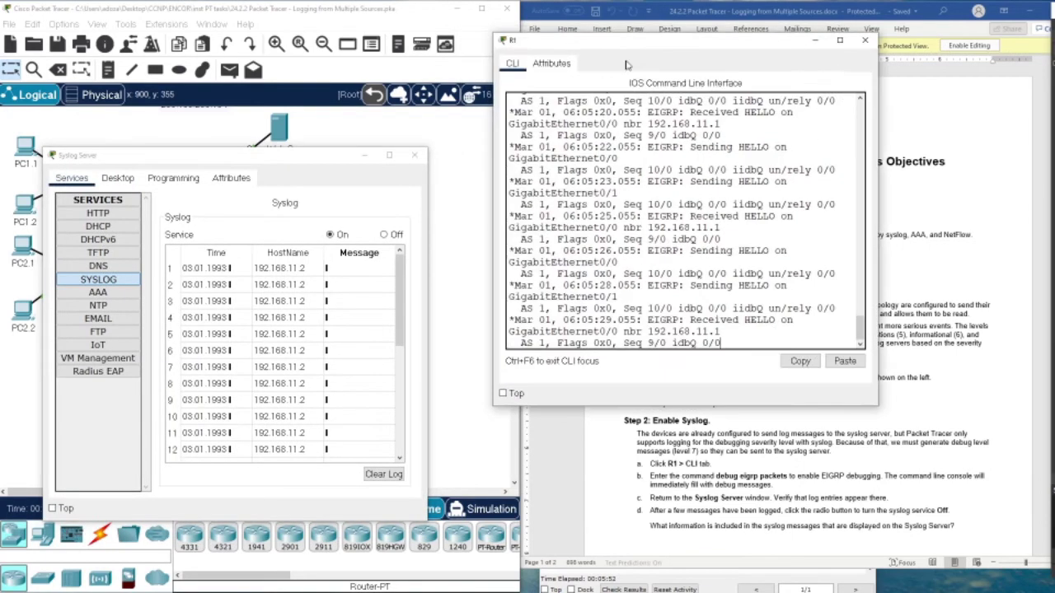
click(384, 235)
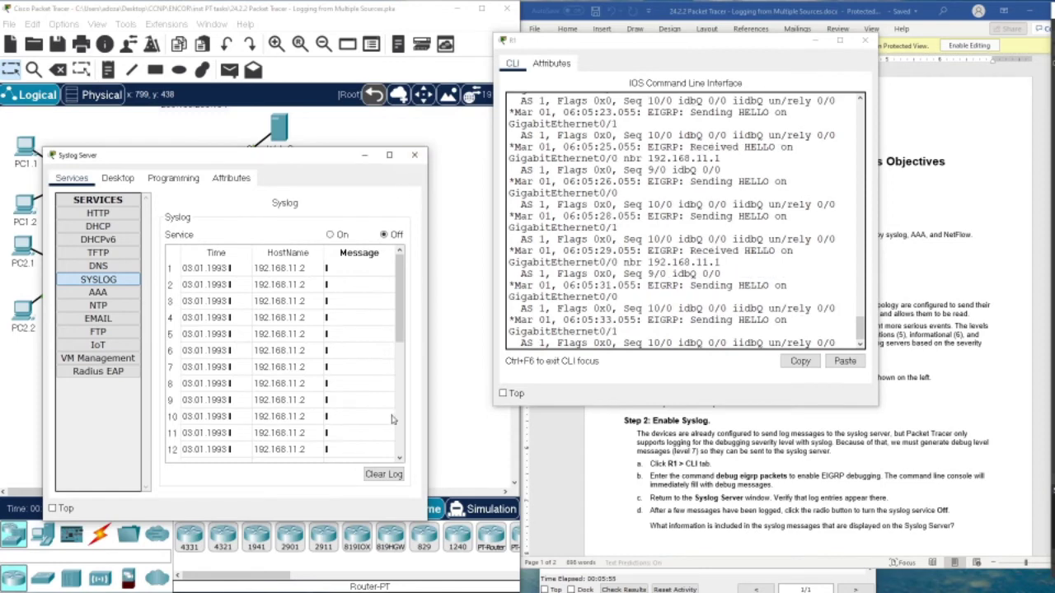
click(384, 475)
click(415, 155)
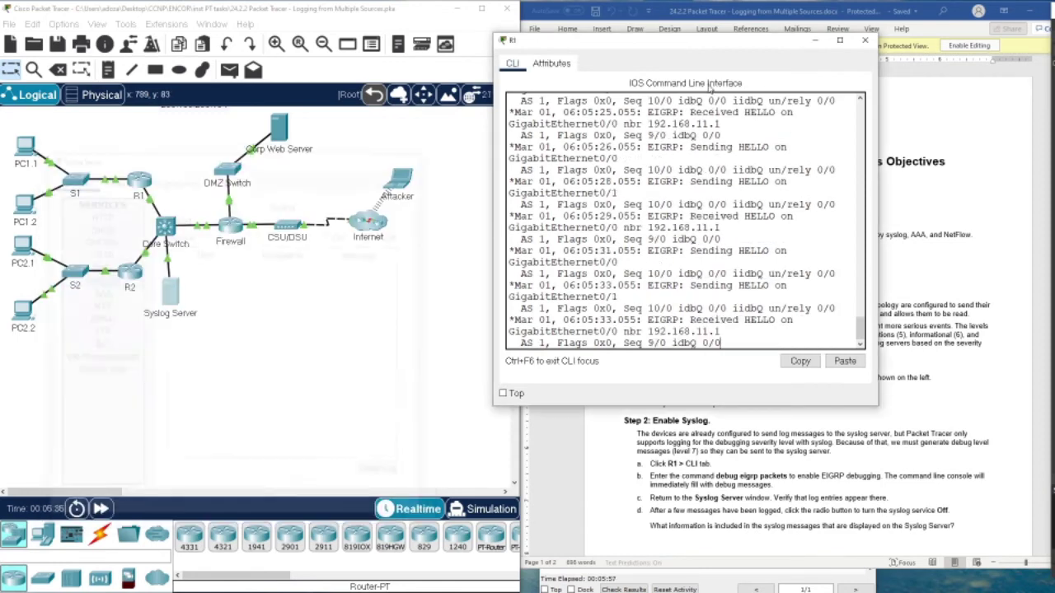
click(865, 39)
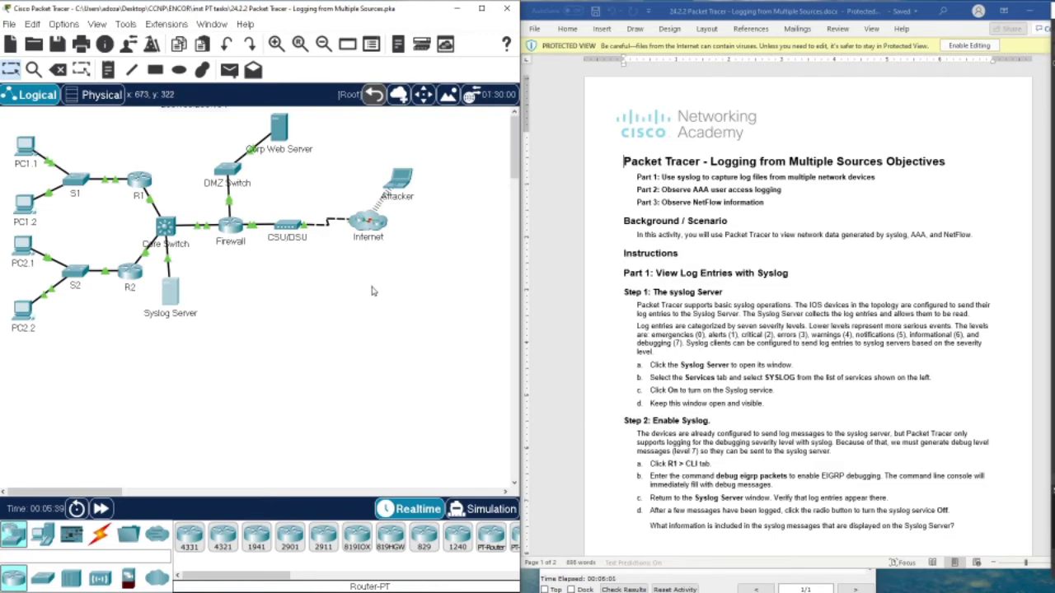
scroll(676, 377, down, 3)
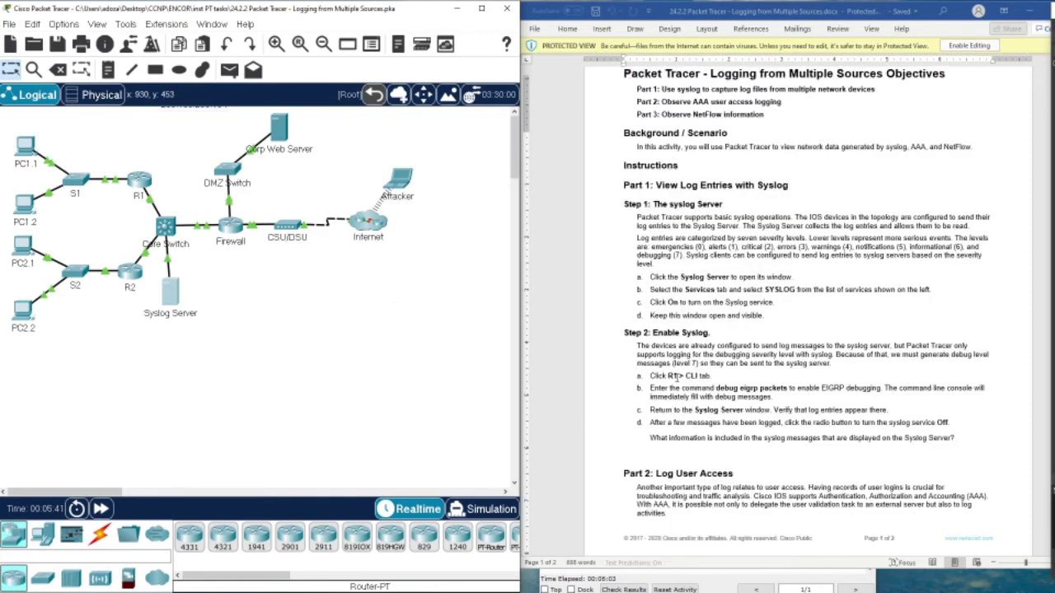
scroll(643, 330, down, 6)
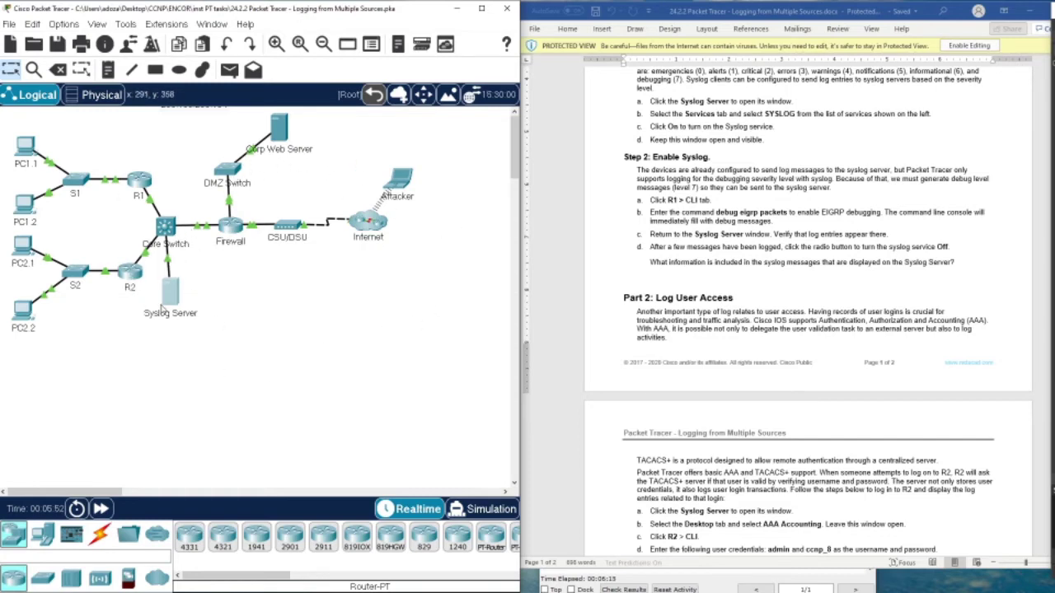
mouse_move(165, 311)
scroll(650, 281, up, 5)
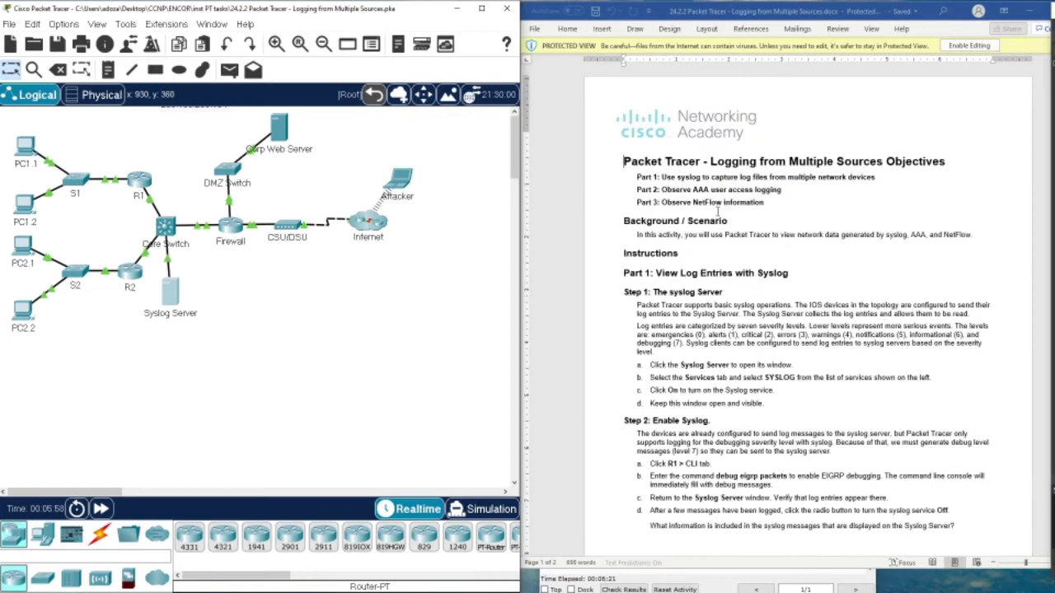
drag(695, 189, 713, 189)
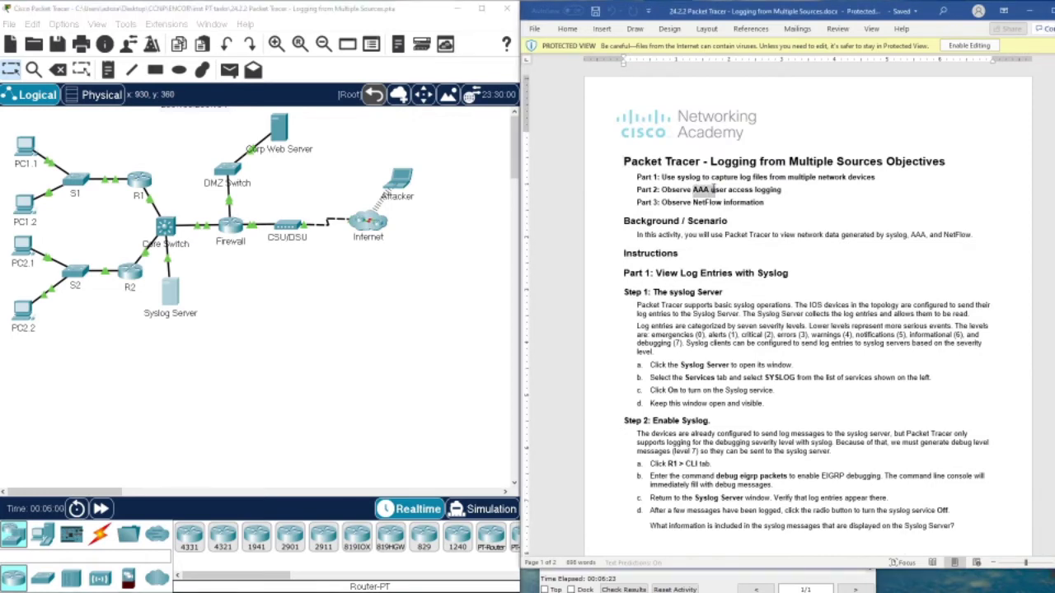
scroll(879, 227, down, 5)
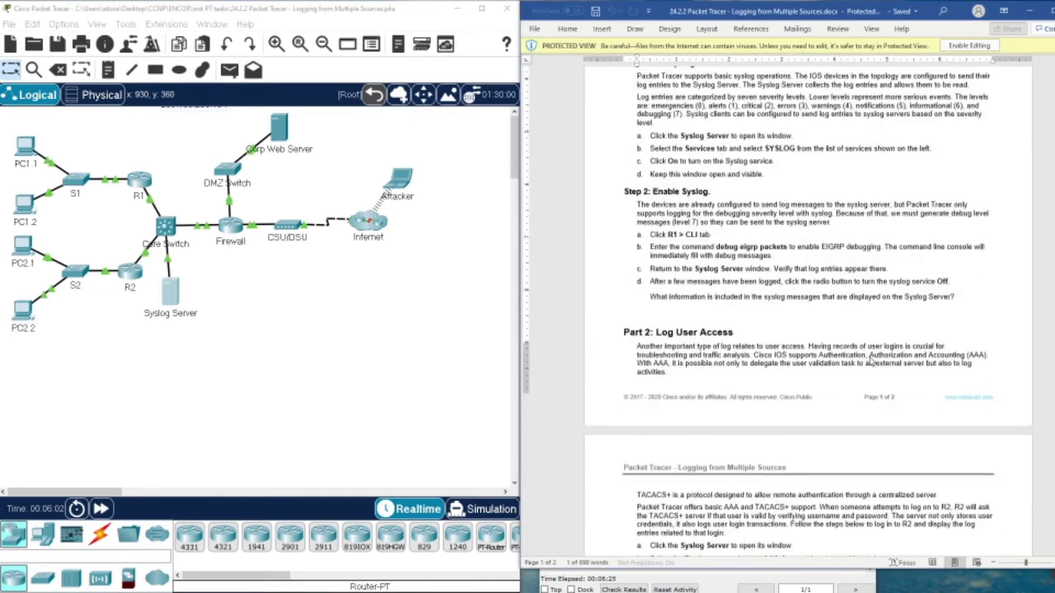
drag(875, 226, 953, 235)
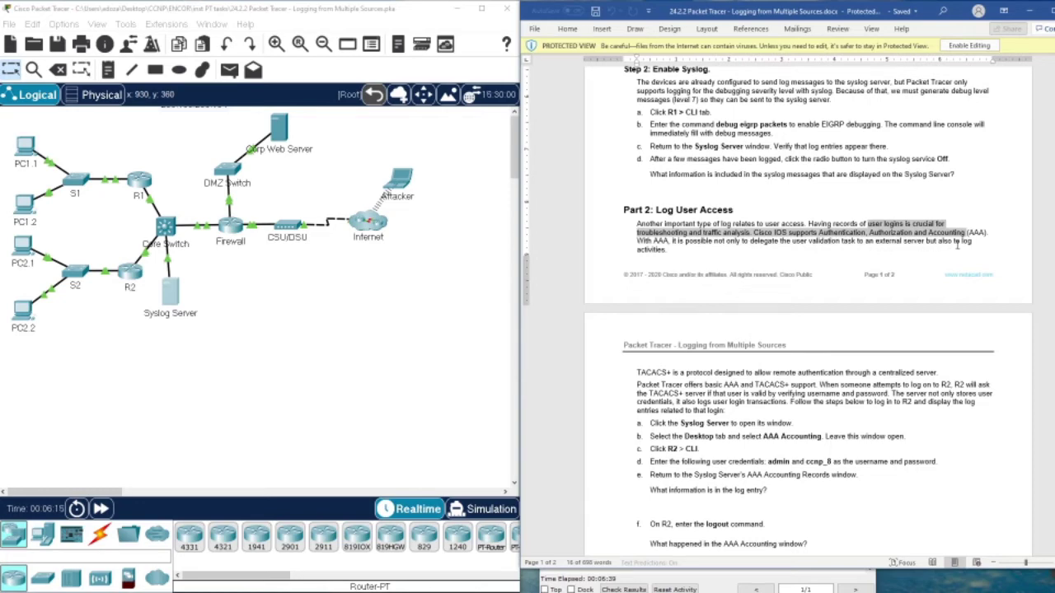
scroll(725, 255, down, 3)
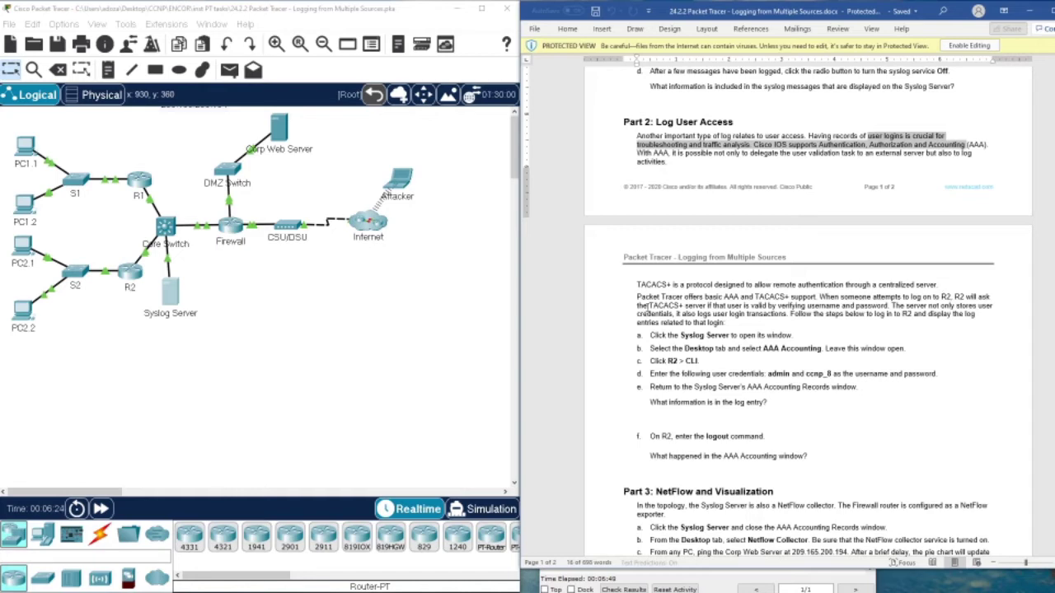
triple_click(640, 298)
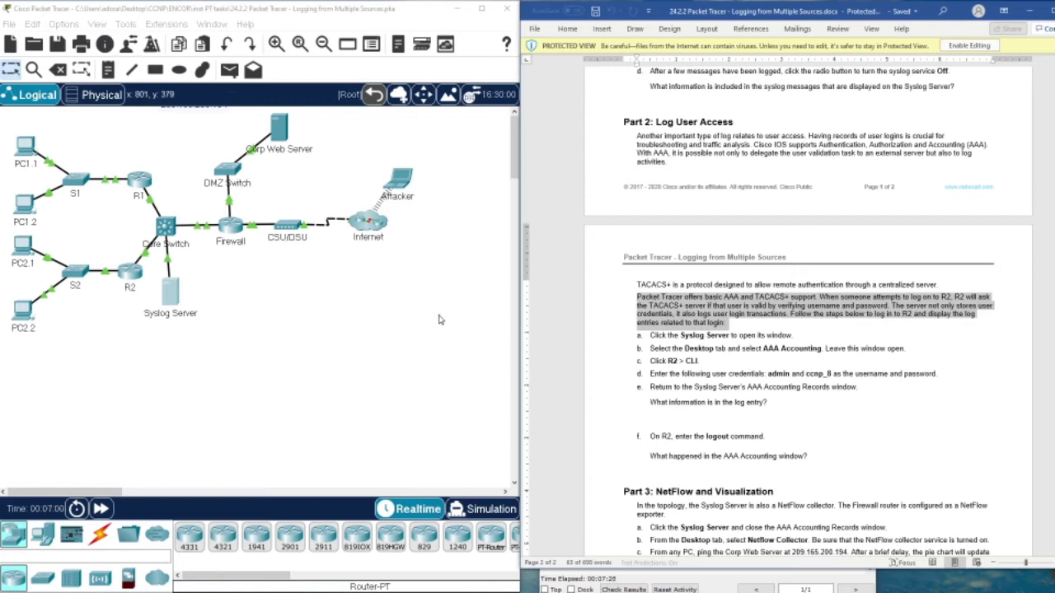
Open the Syslog Server's Desktop AAA Accounting Records, showing an empty TACACS+ Accounting tab.
click(171, 295)
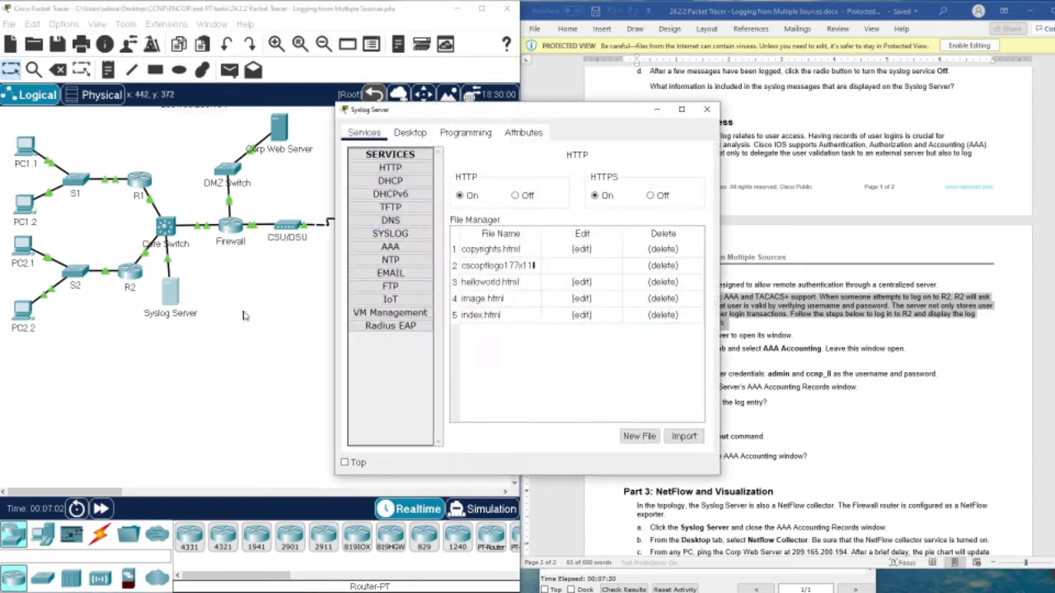
drag(475, 110, 211, 88)
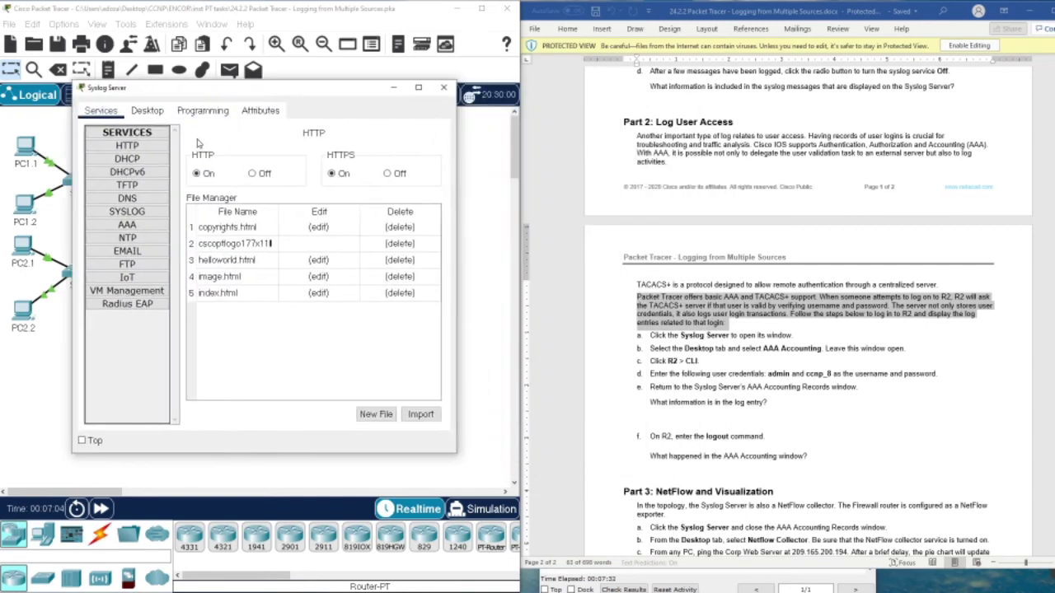
click(133, 212)
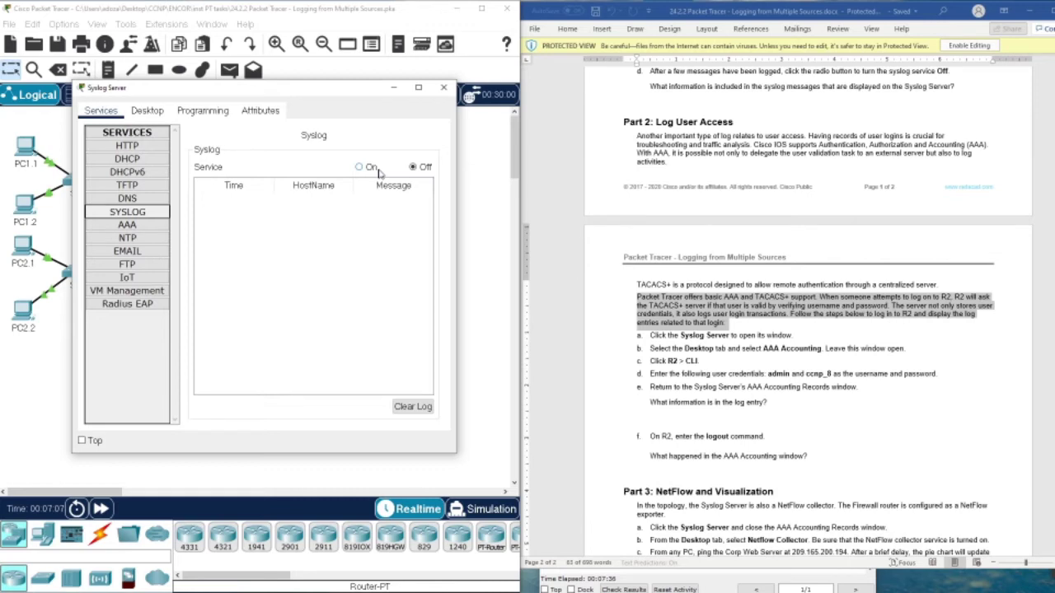
click(132, 110)
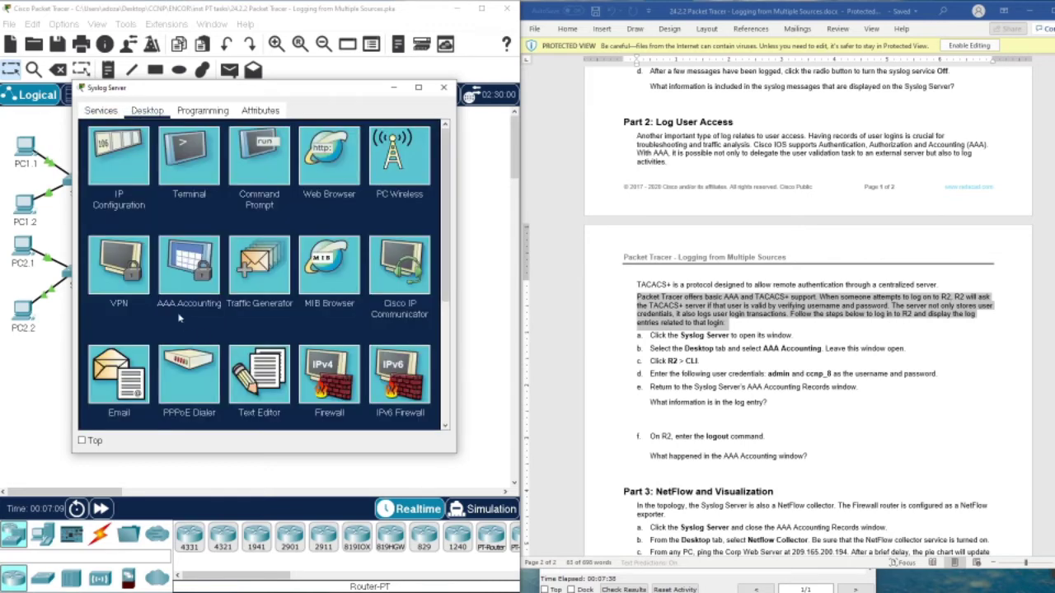
scroll(277, 313, down, 3)
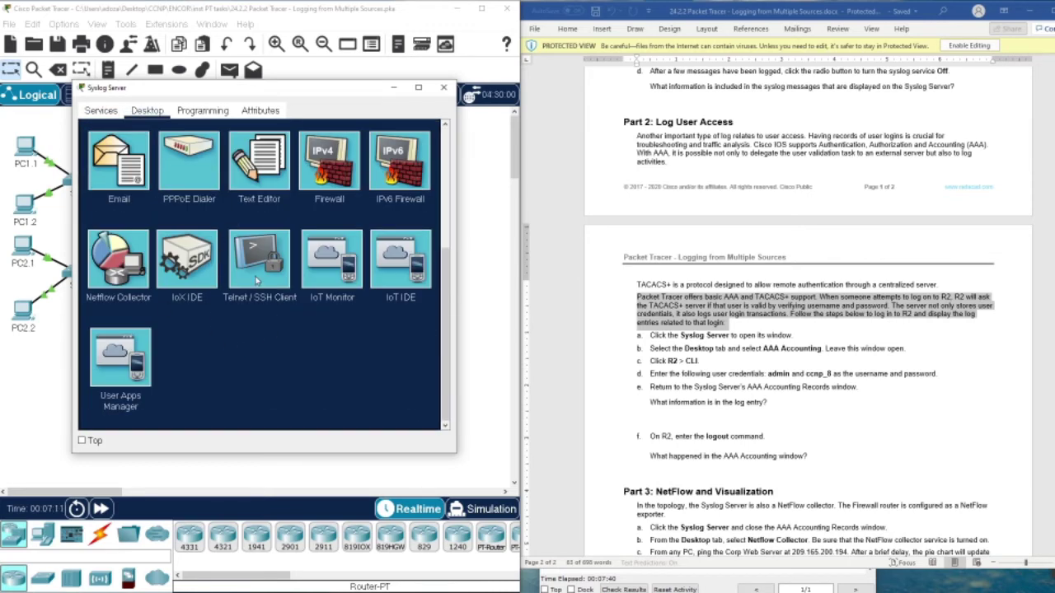
scroll(201, 222, up, 2)
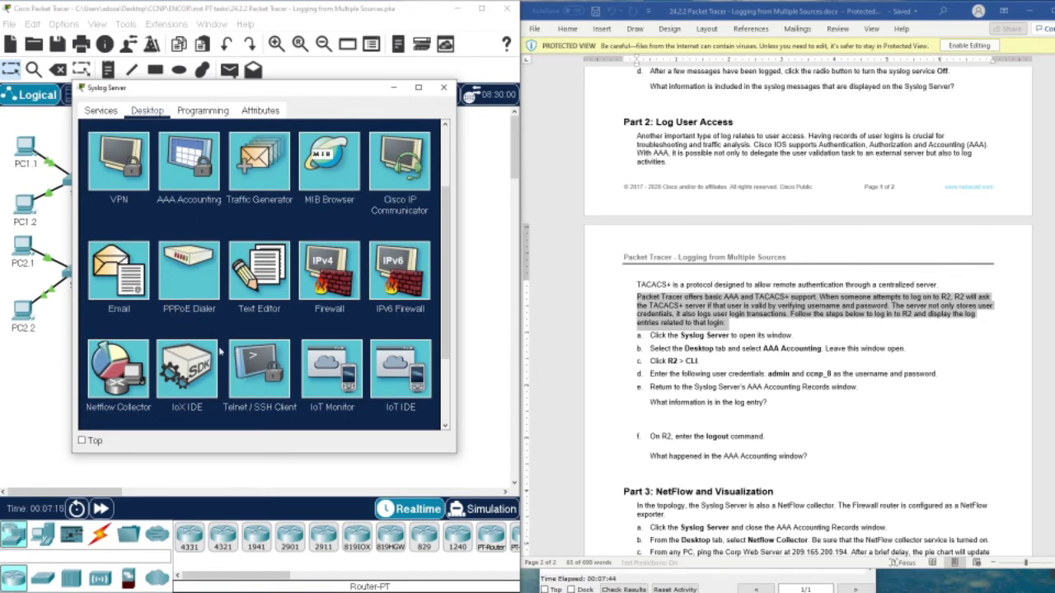
scroll(213, 352, down, 2)
scroll(200, 340, up, 2)
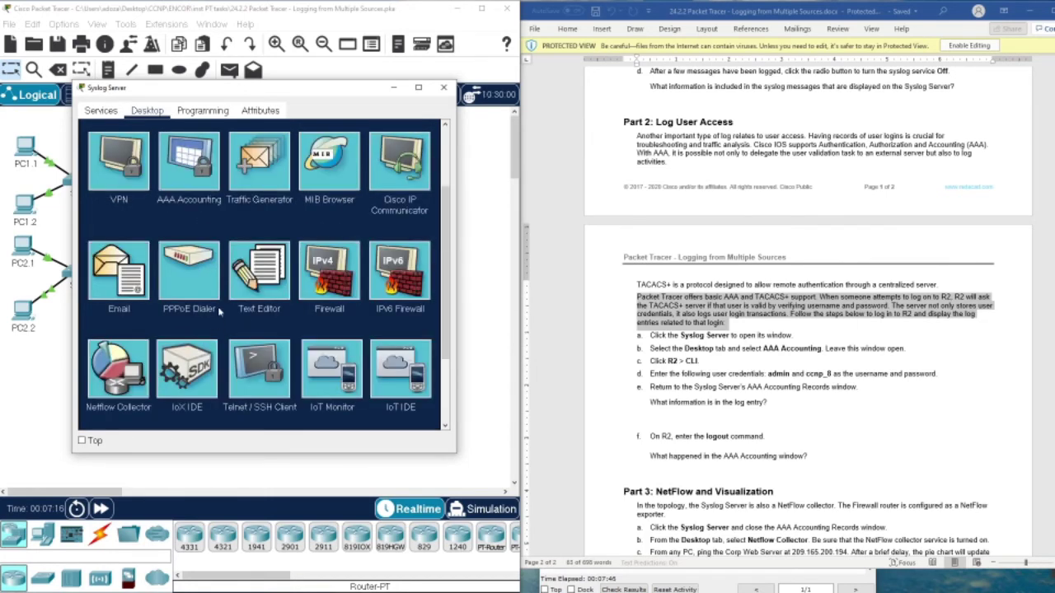
click(175, 174)
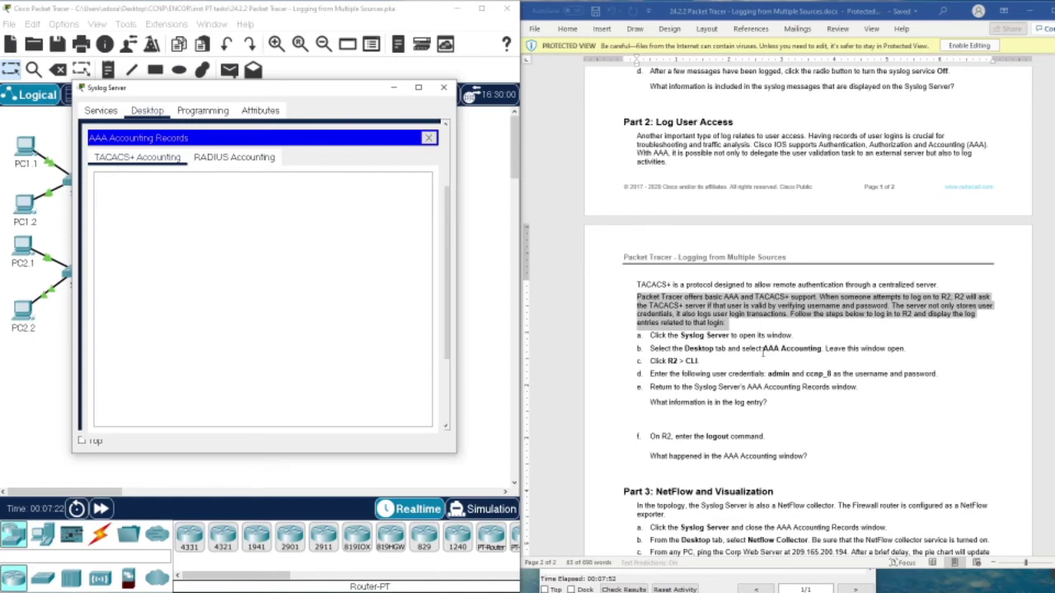
scroll(852, 352, down, 5)
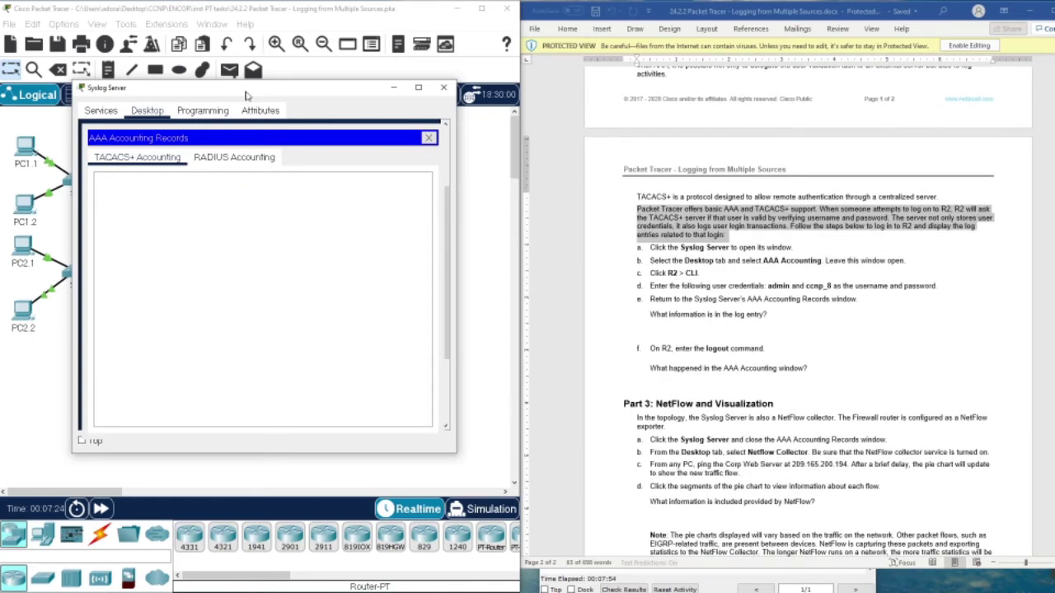
drag(250, 95, 590, 81)
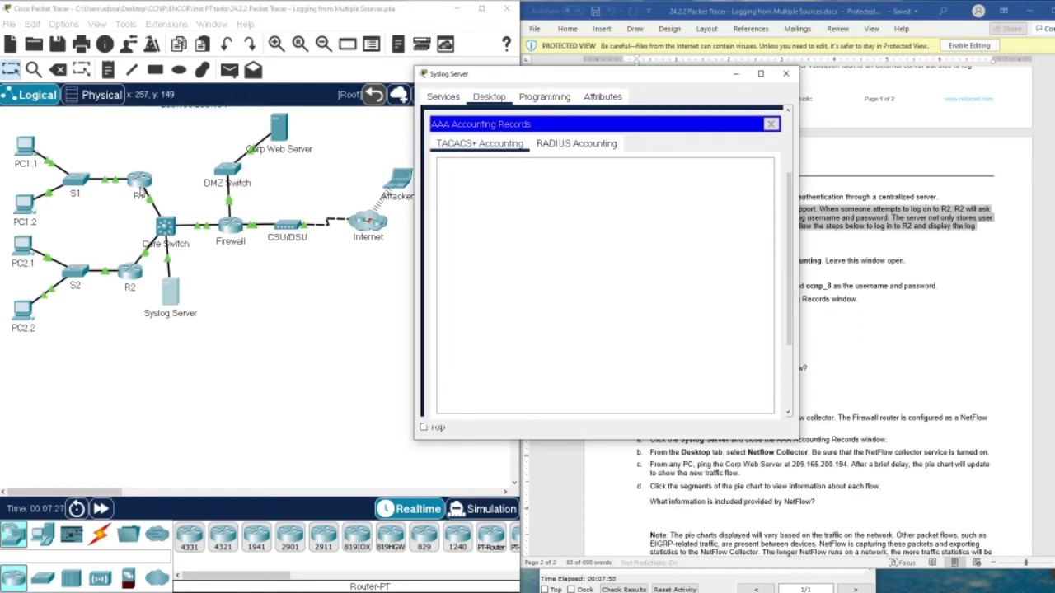
Bring up R2's login prompt and check the lab credentials in the worksheet.
click(132, 272)
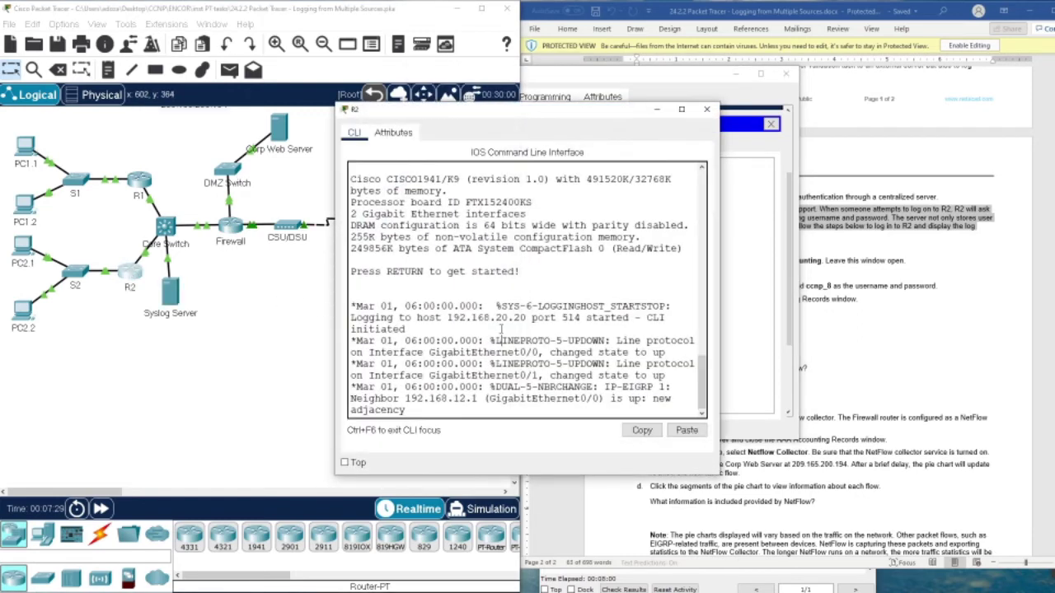
key(Return)
drag(504, 112, 233, 97)
click(879, 285)
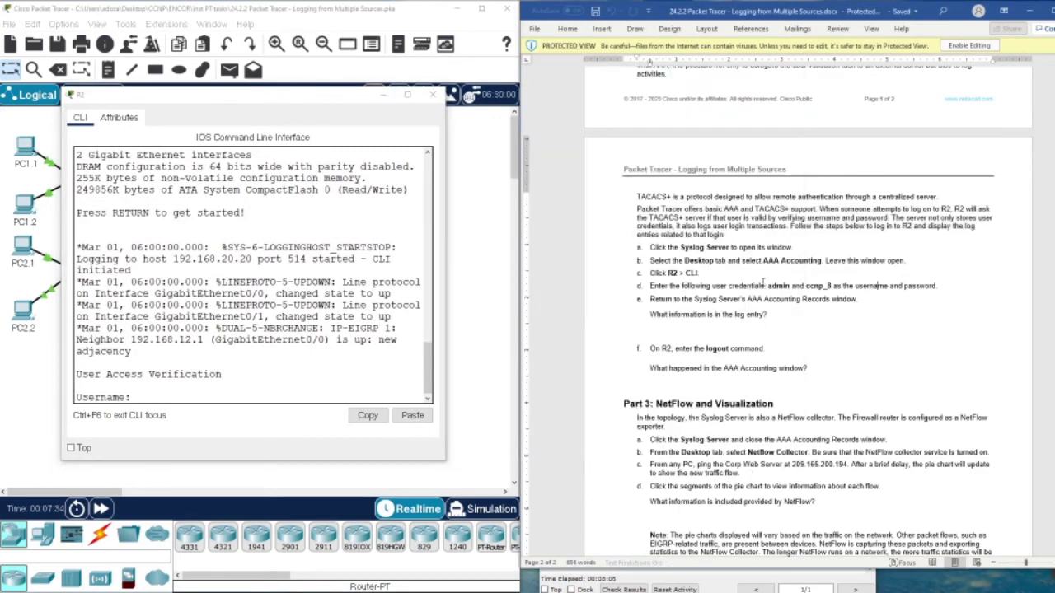
drag(768, 286, 788, 286)
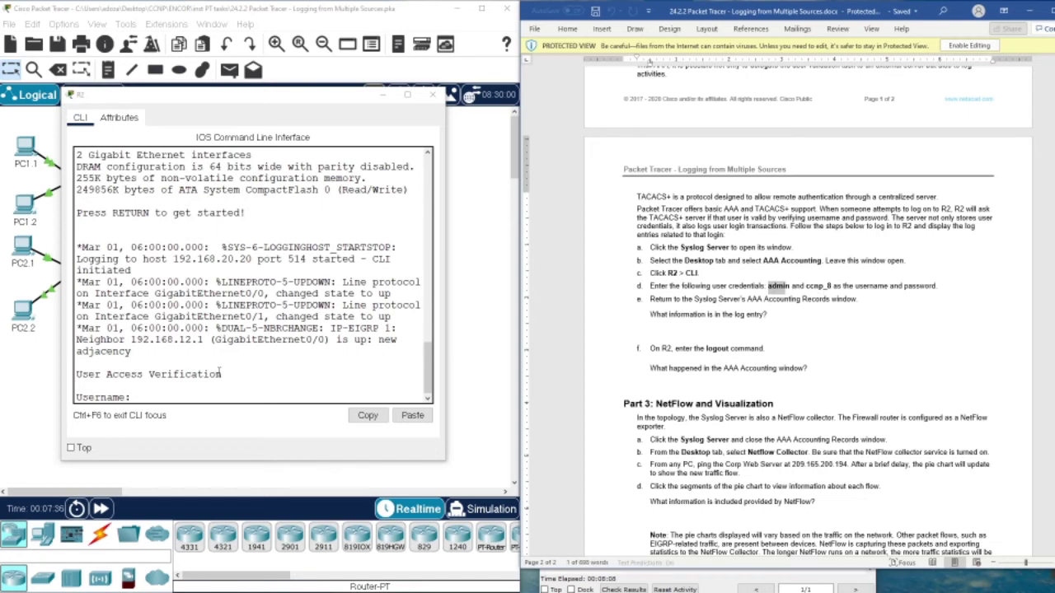
click(186, 393)
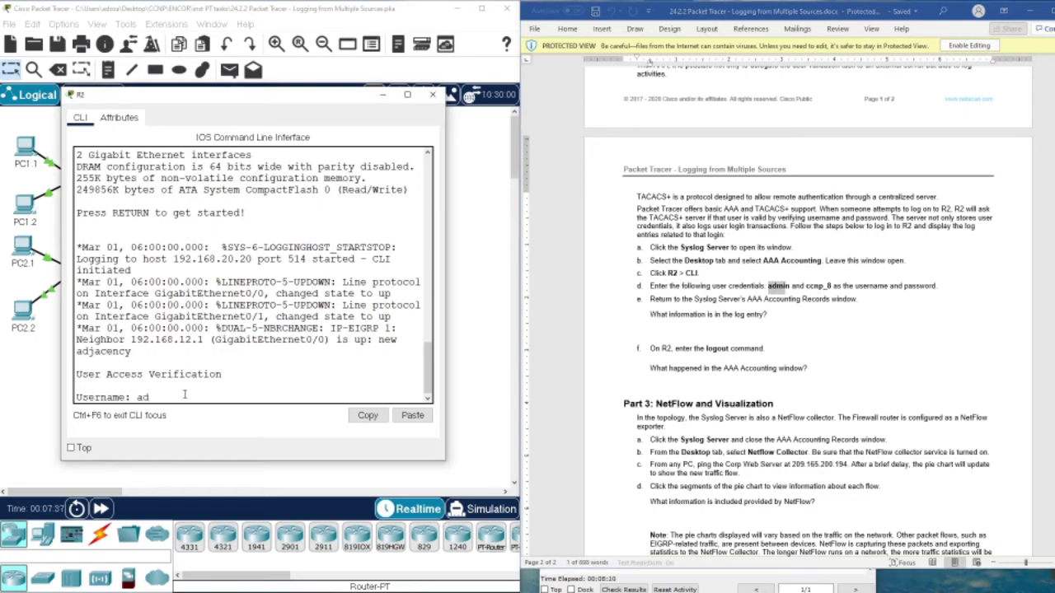
Log in to R2 as admin with the lab password, retrying once, to reach R2>.
text(admin)
key(Return)
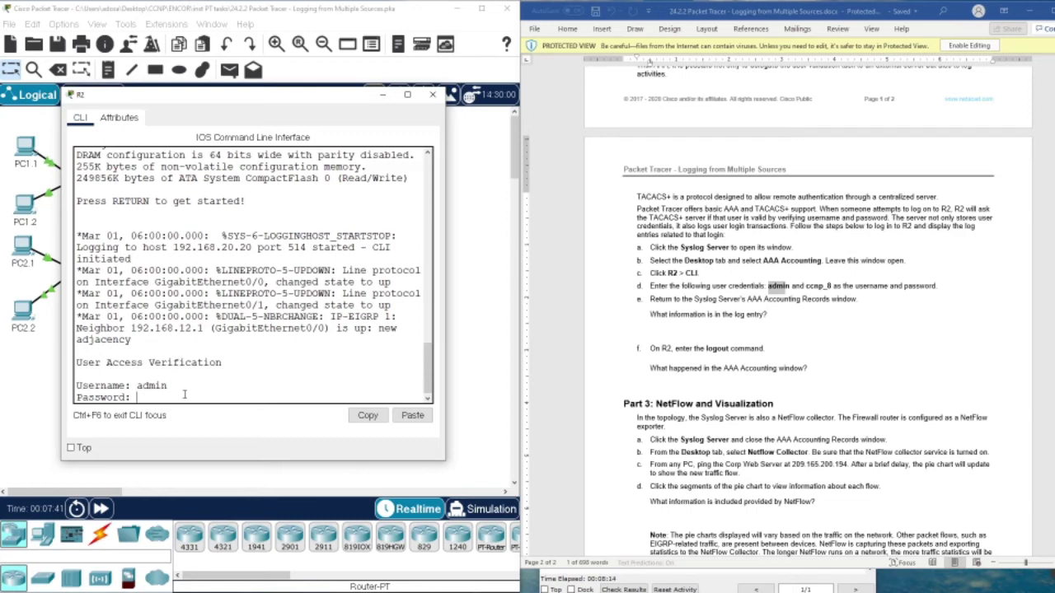
key(Return)
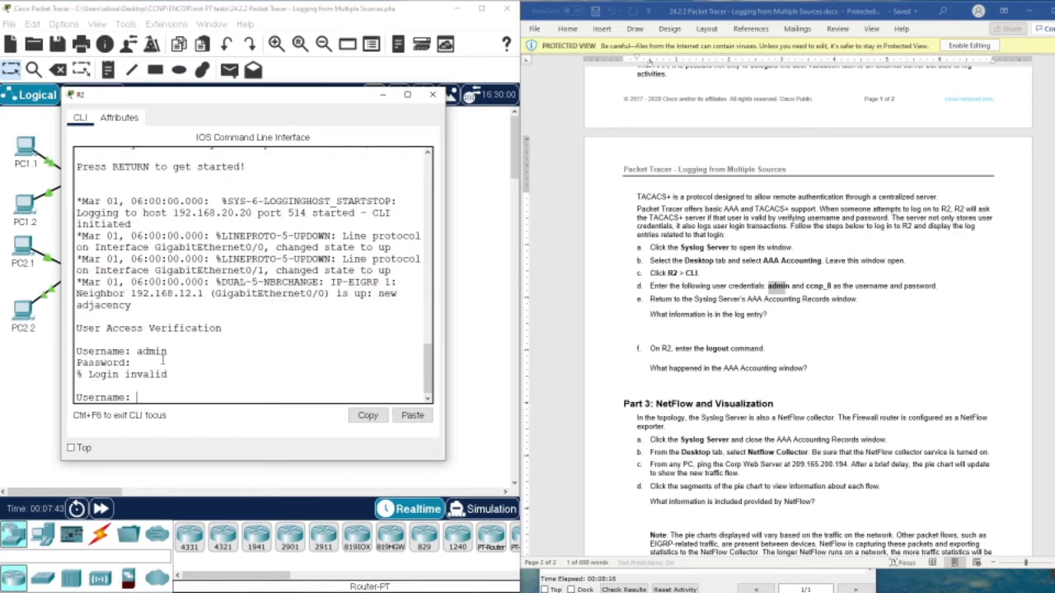
text(admin)
key(Return)
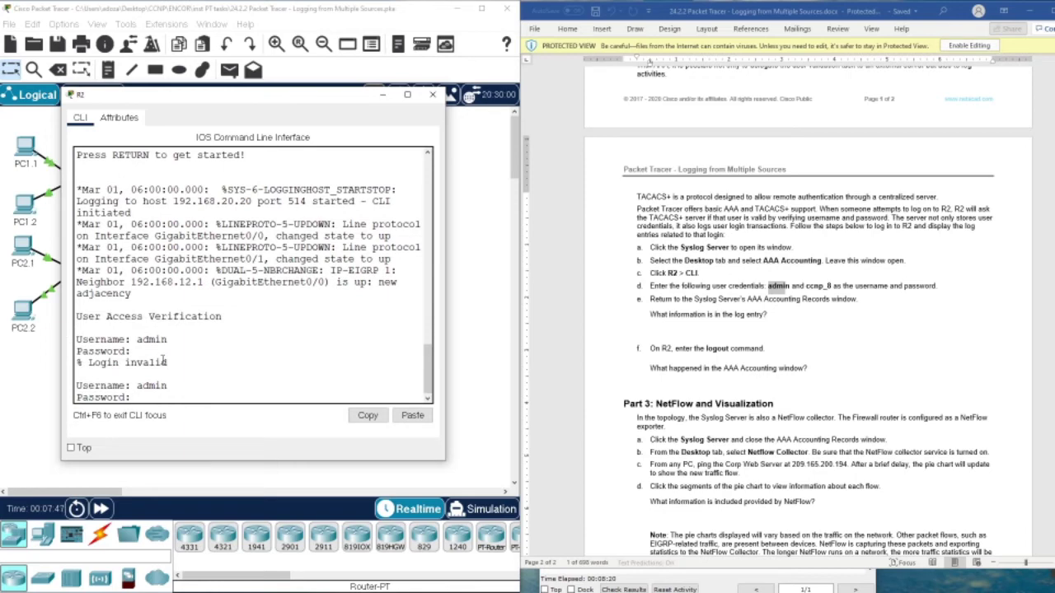
key(Return)
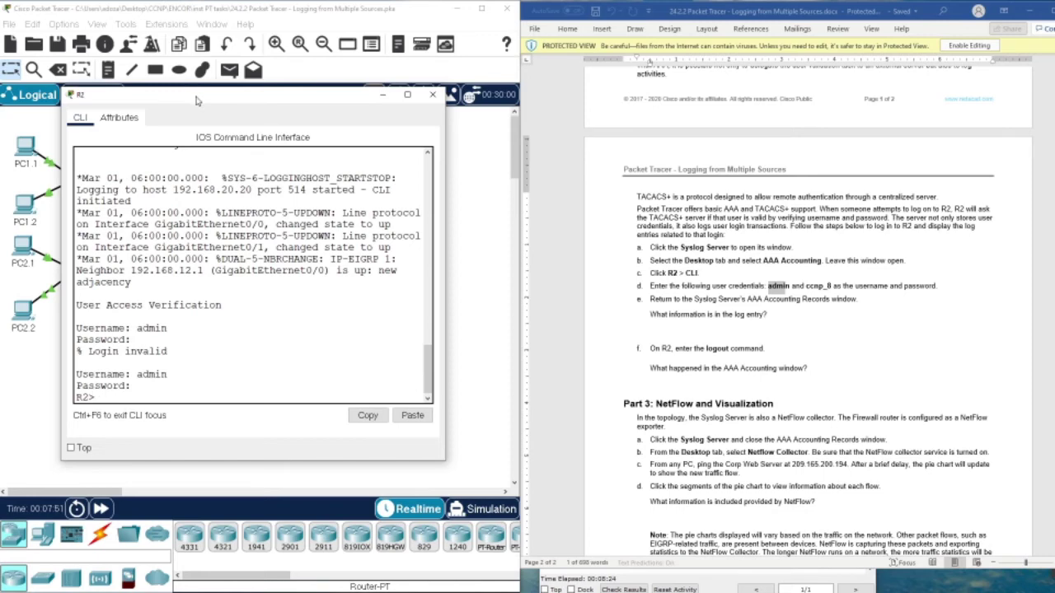
Select the TACACS+ Start login record in the Syslog Server's AAA Accounting Records.
drag(196, 98, 506, 83)
click(172, 305)
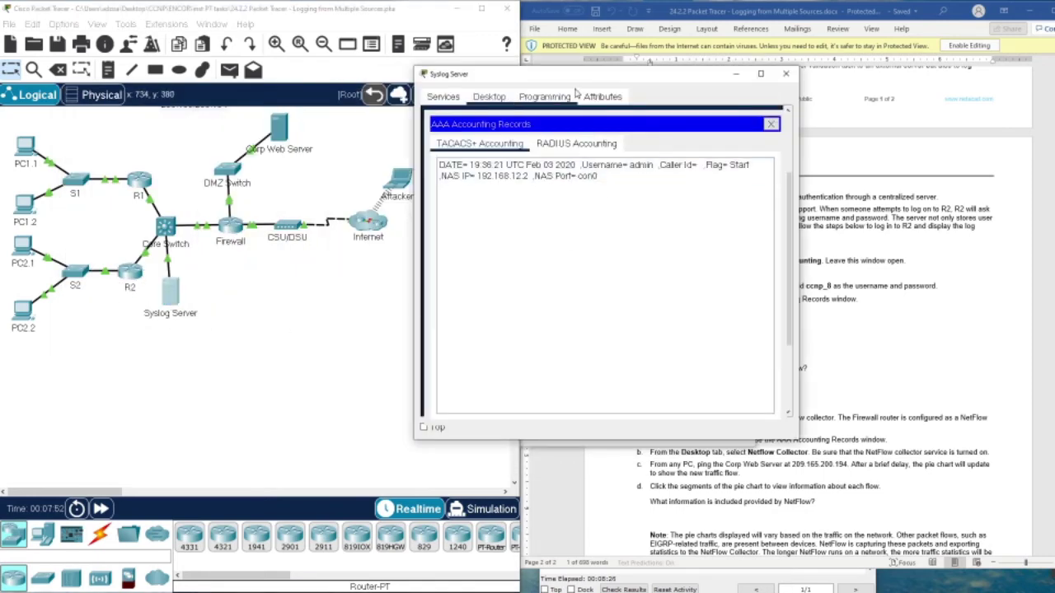
drag(577, 78, 224, 160)
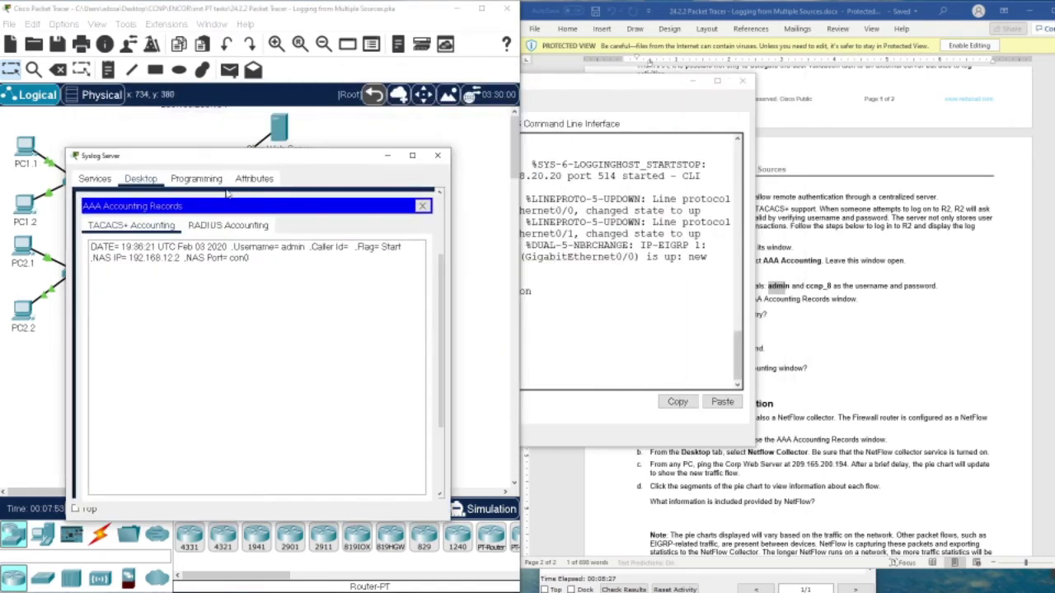
click(217, 258)
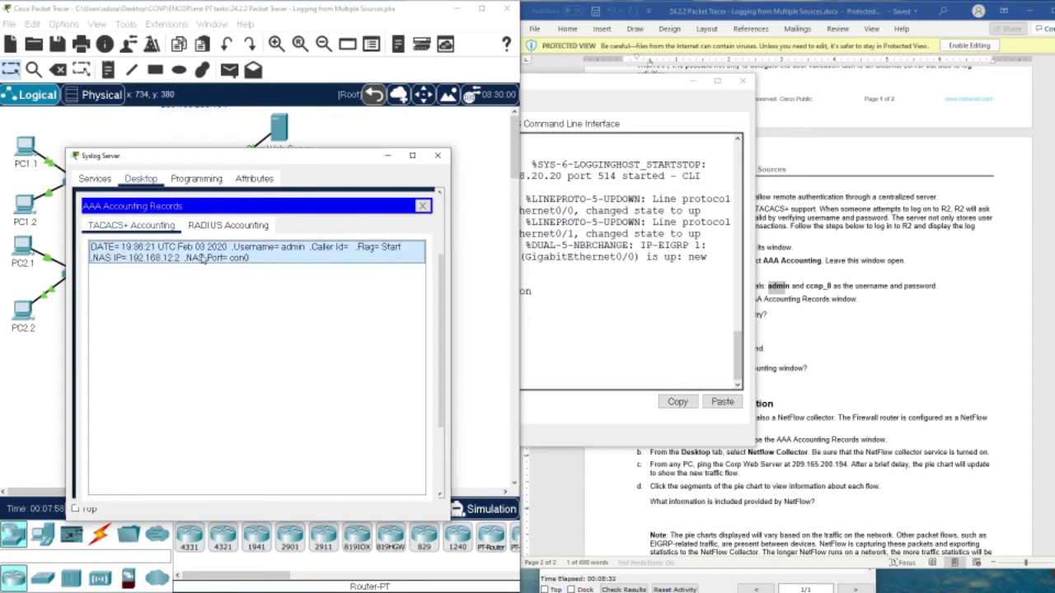
Enable editing in Word and paste the record under 'What information is in the log entry?'.
click(779, 404)
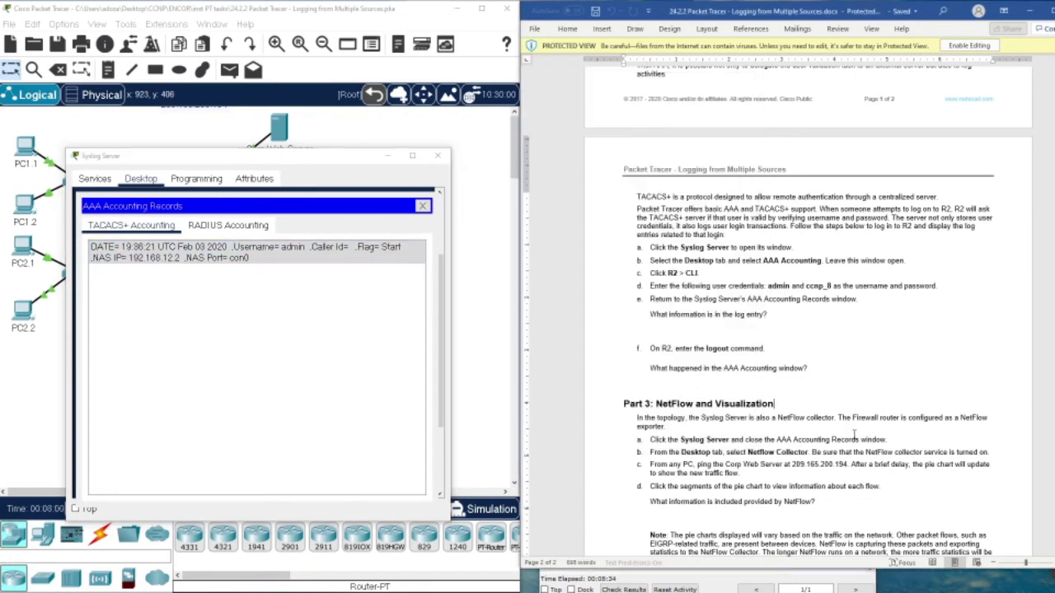
click(969, 45)
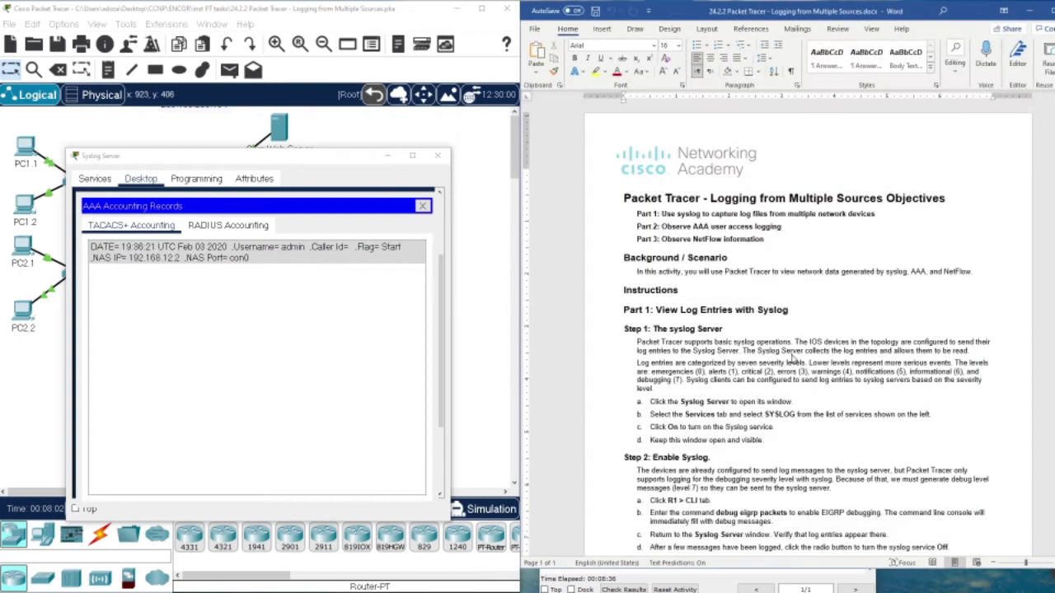
scroll(783, 373, down, 10)
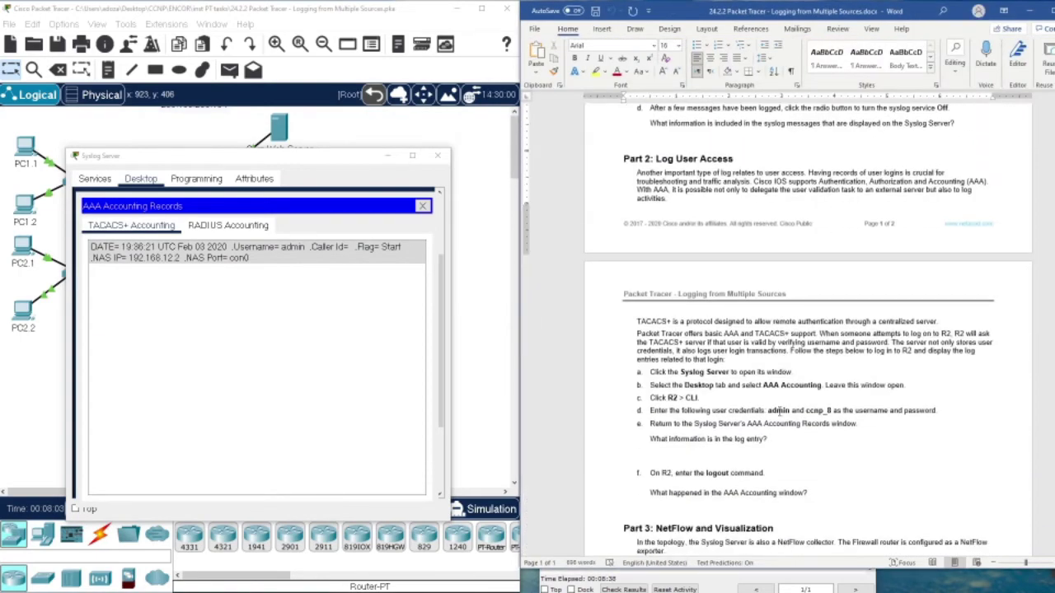
click(771, 441)
key(Return)
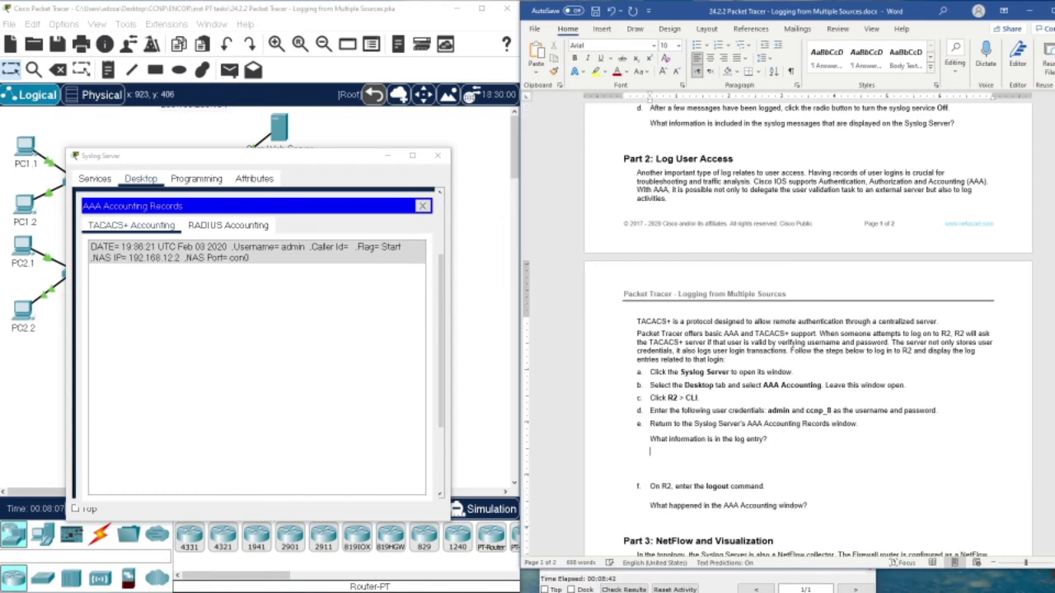
text(DATE= 19:36:21 UTC Feb 03 2020 ,Username= admin ,Caller Id= ,Flag= Start ,NAS IP= 192.168.12.2 ,NAS Port= con0)
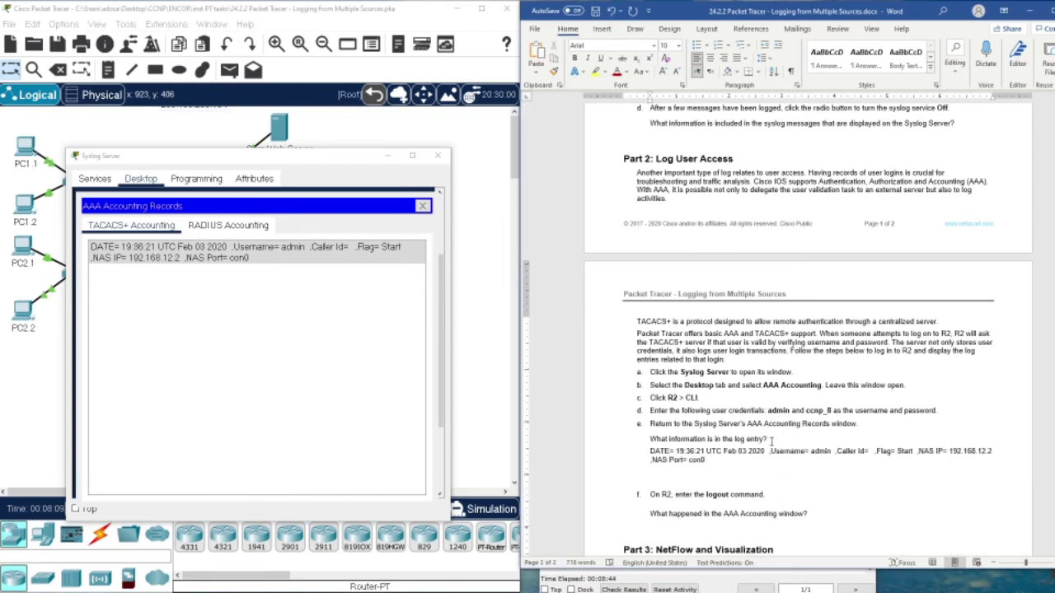
key(Delete)
key(Return)
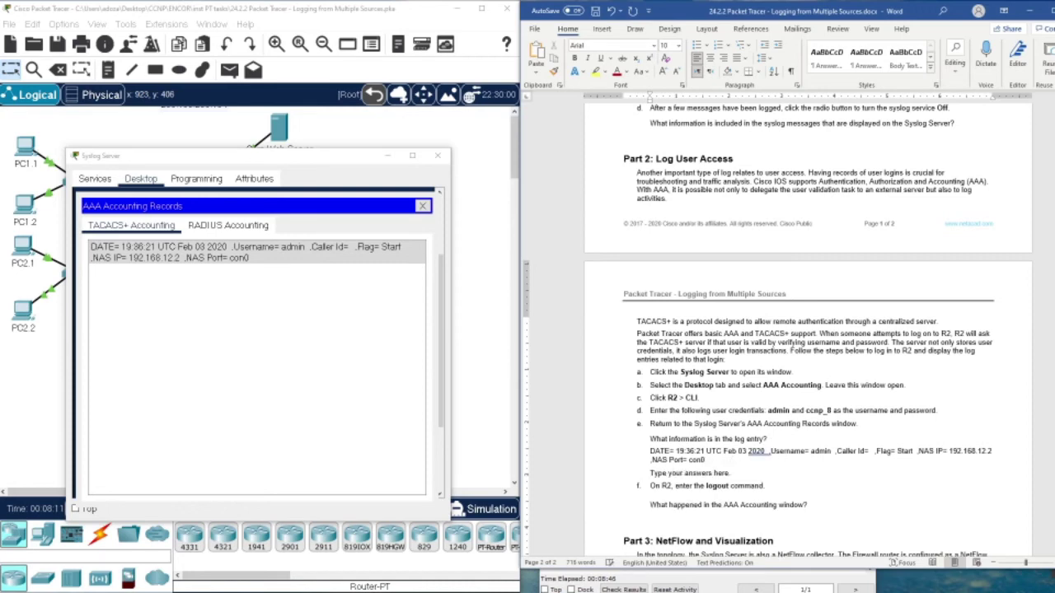
drag(738, 473, 648, 474)
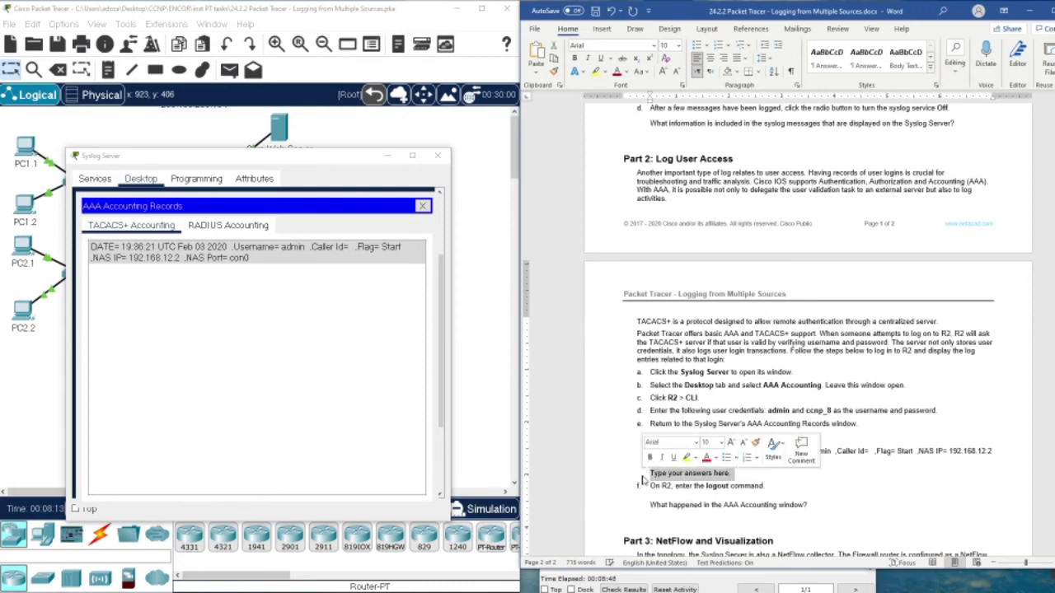
Delete the worksheet placeholder, log out of R2 with 'lo', and view the new Stop record.
key(BackSpace)
key(BackSpace)
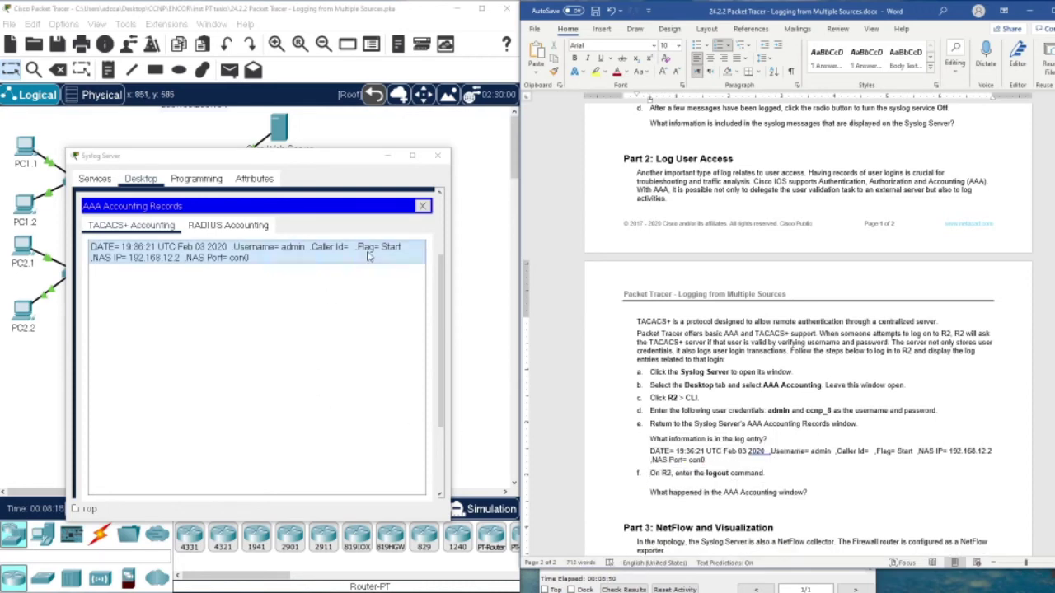
drag(312, 157, 306, 244)
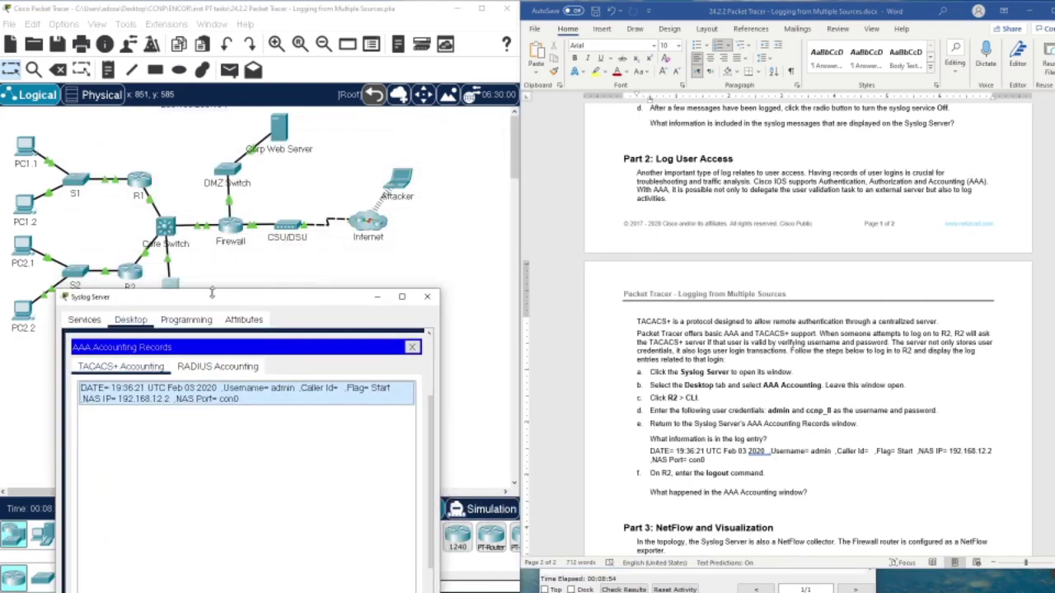
click(140, 273)
click(174, 299)
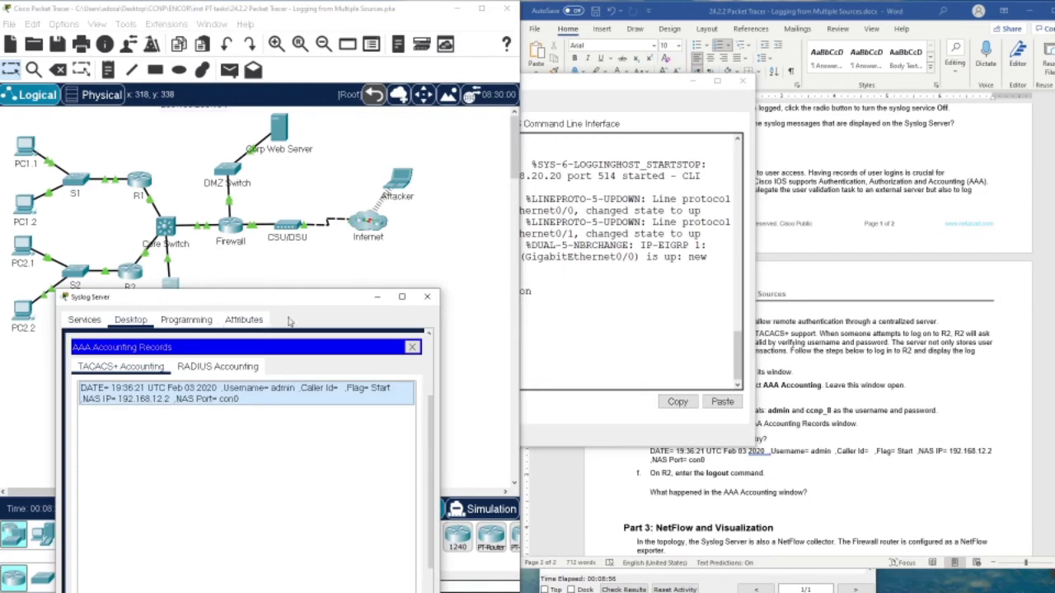
click(529, 313)
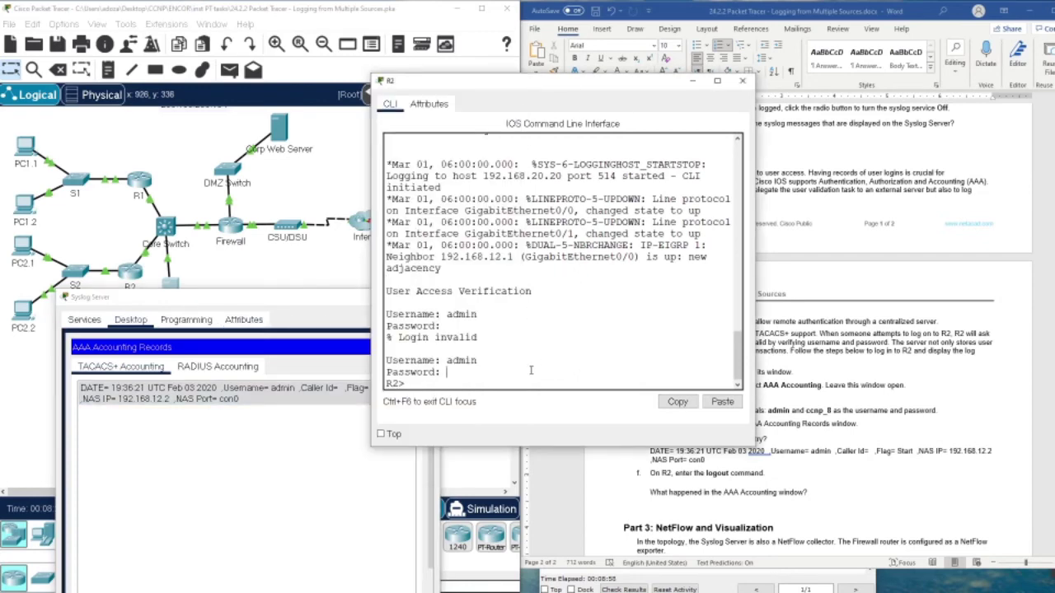
key(Return)
key(Return)
key(Return)
key(Return)
text(logout)
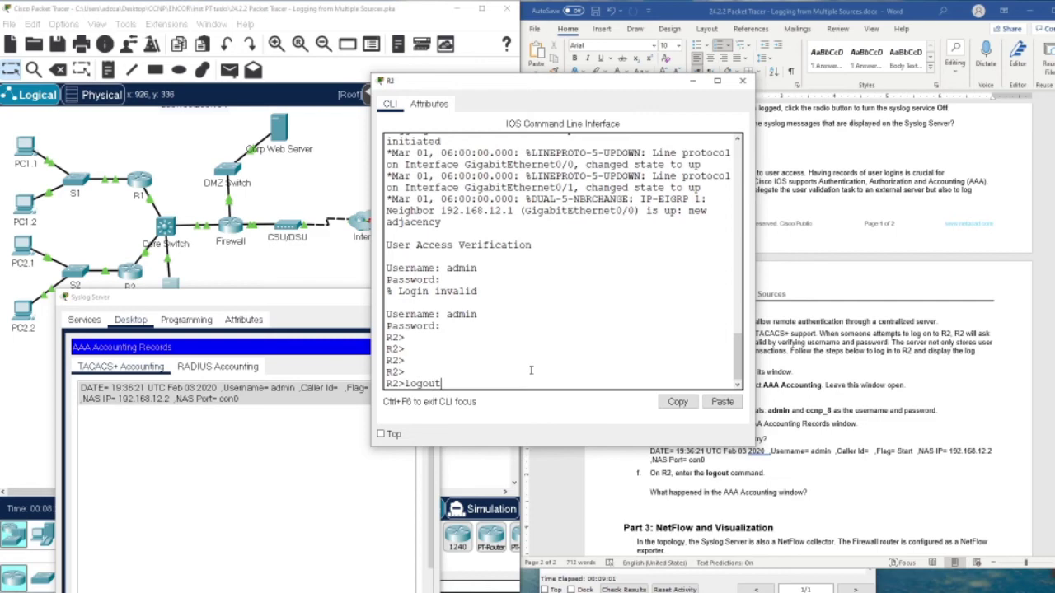
key(Return)
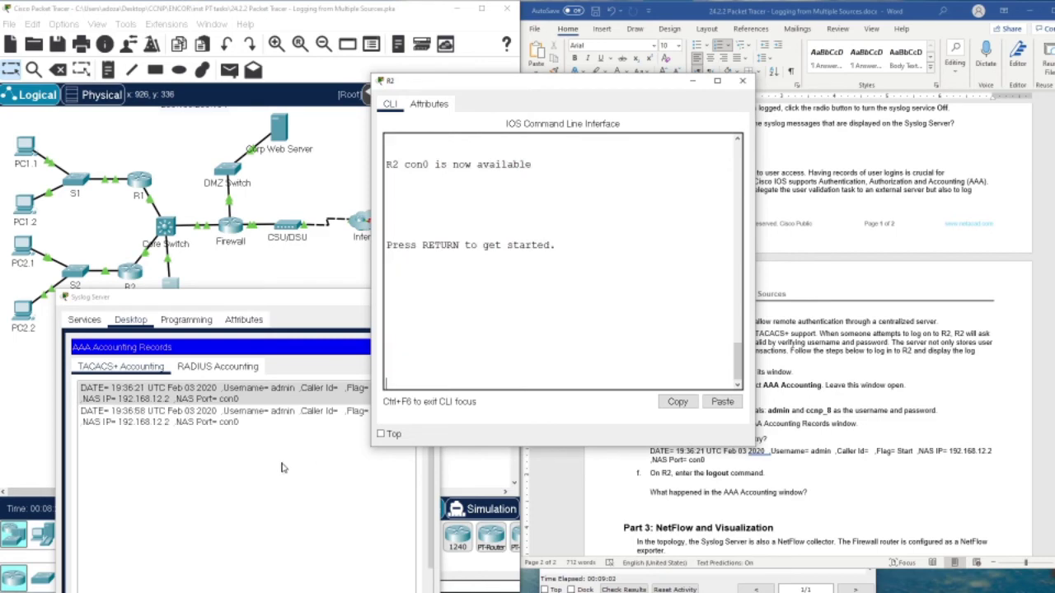
click(237, 447)
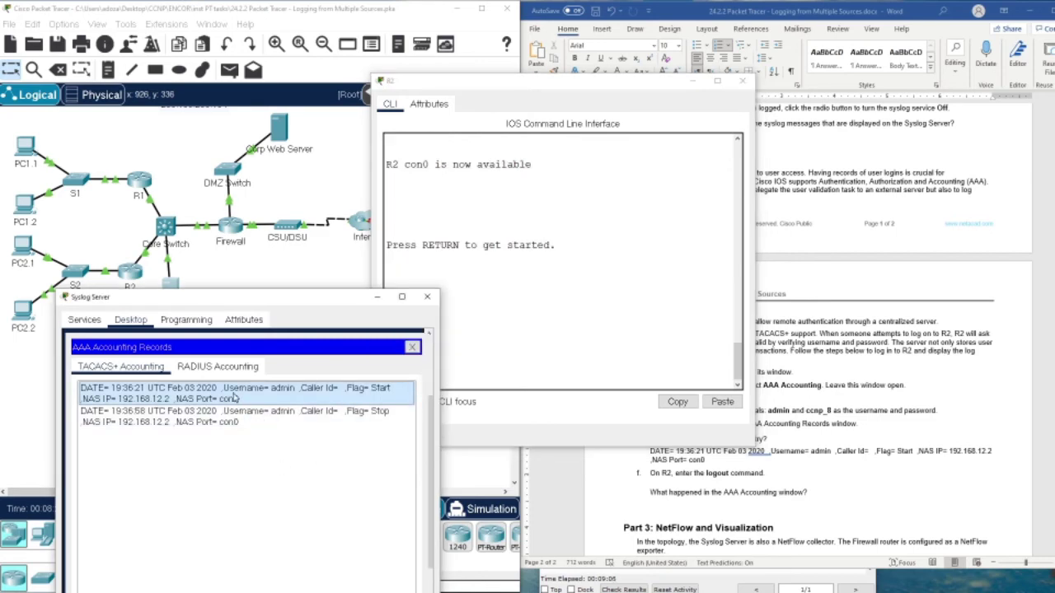
Replace the duplicated Start answer with the 19:36:58 TACACS+ Stop record and close AAA Accounting.
click(814, 495)
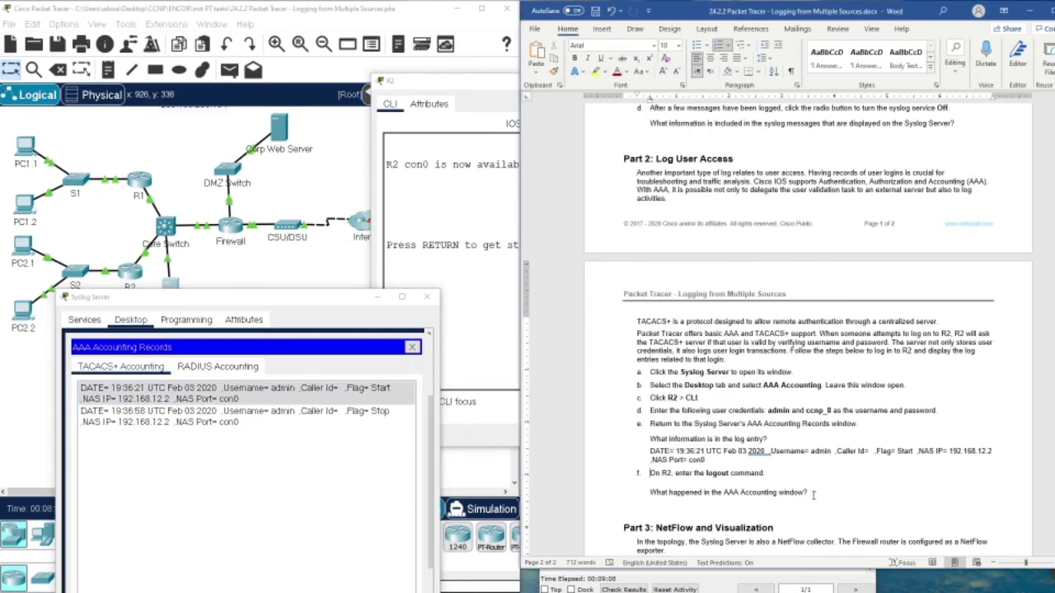
key(Return)
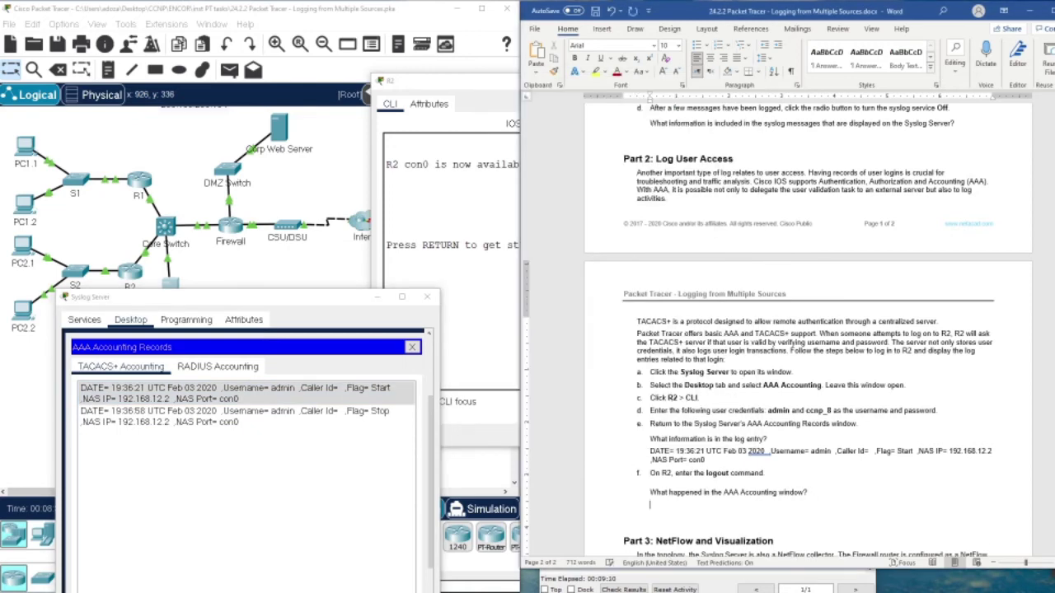
text(DATE= 19:36:21 UTC Feb 03 2020 ,Username= admin ,Caller Id= ,Flag= Start ,NAS IP= 192.168.12.2 ,NAS Port= con0)
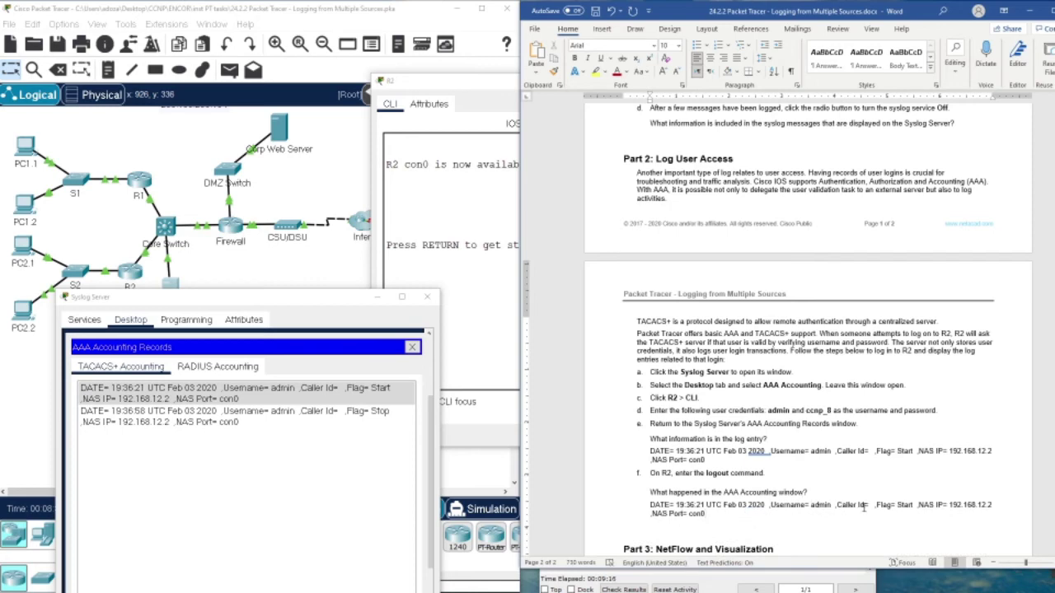
drag(248, 394, 253, 421)
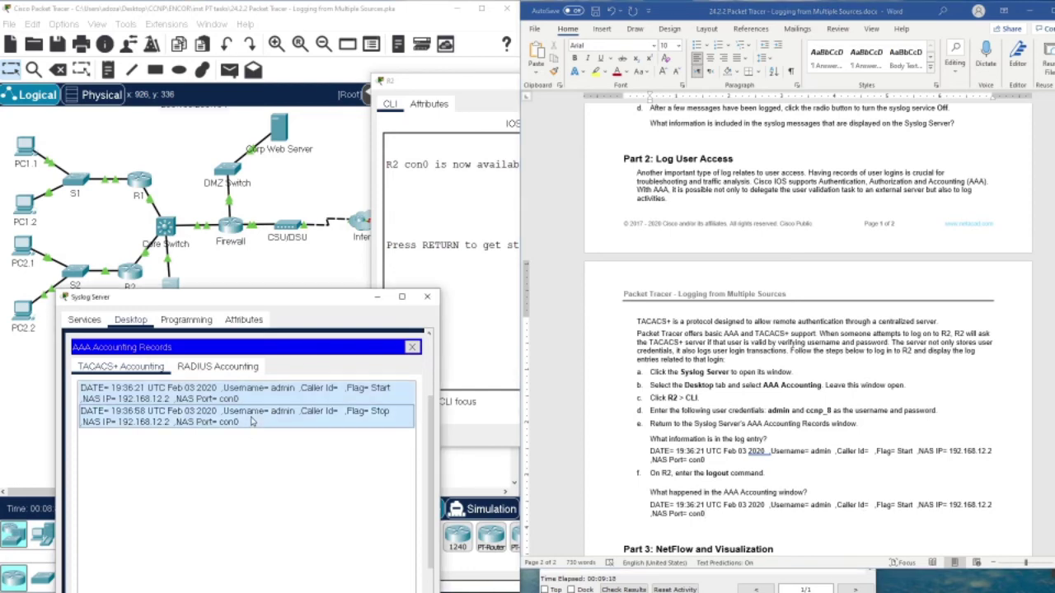
drag(723, 515, 656, 509)
text(DATE= 19:36:58 UTC Feb 03 2020 ,Username= admin ,Caller Id= ,Flag= Stop ,NAS IP= 192.168.12.2 ,NAS Port= con0)
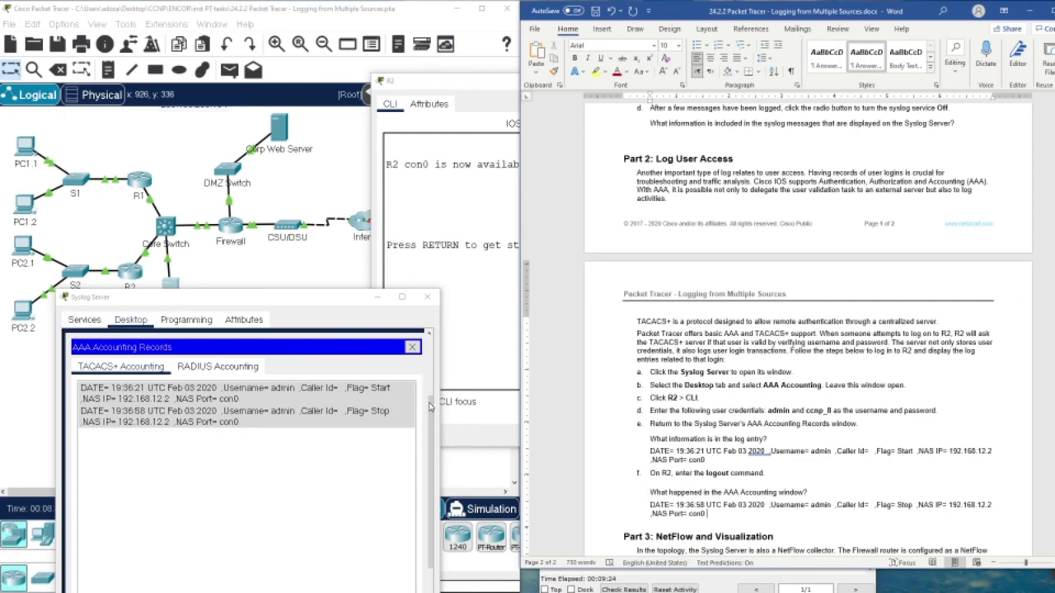
click(412, 347)
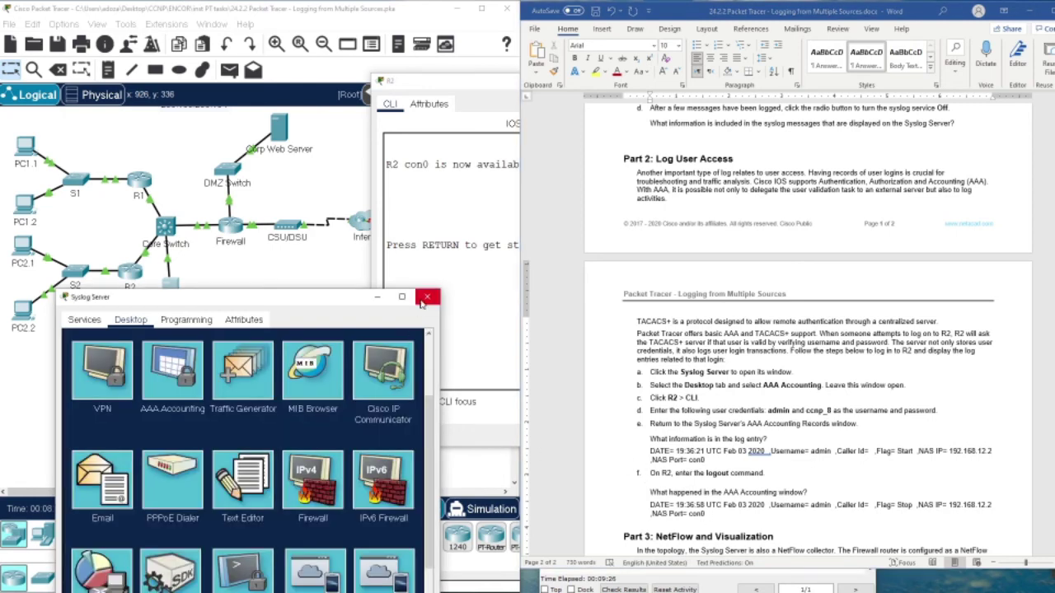
Close the Syslog Server and R2 windows, scroll Word to Part 3, and reopen the Syslog Server.
click(426, 297)
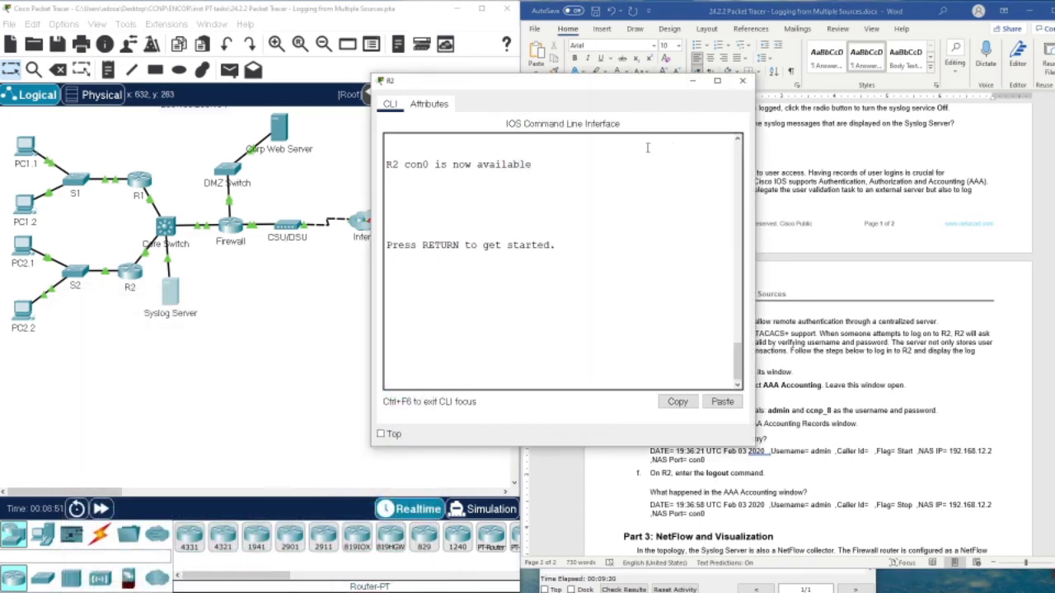
click(742, 81)
scroll(672, 312, down, 3)
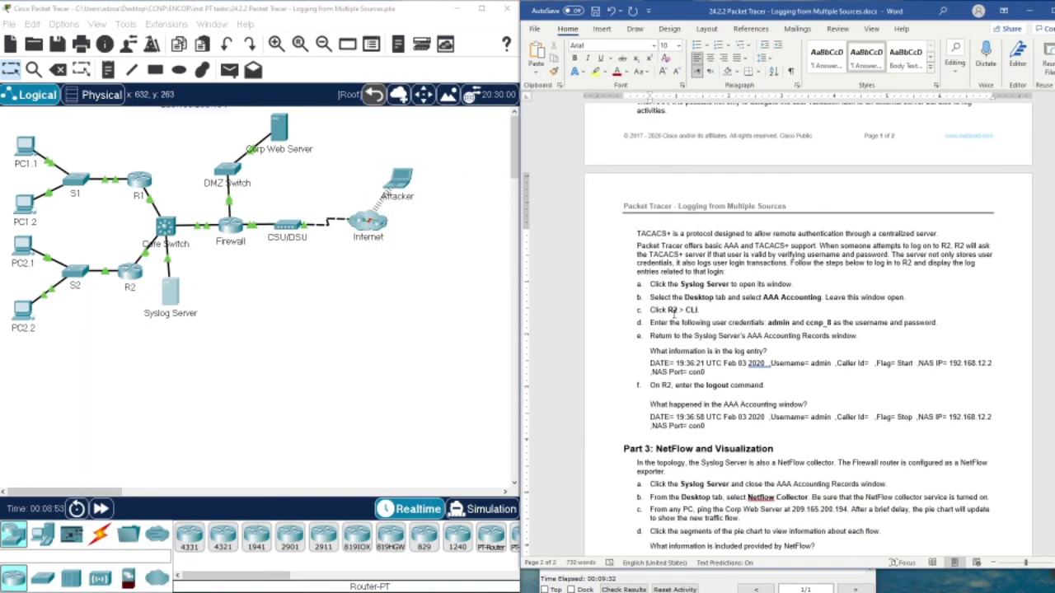
scroll(674, 313, down, 3)
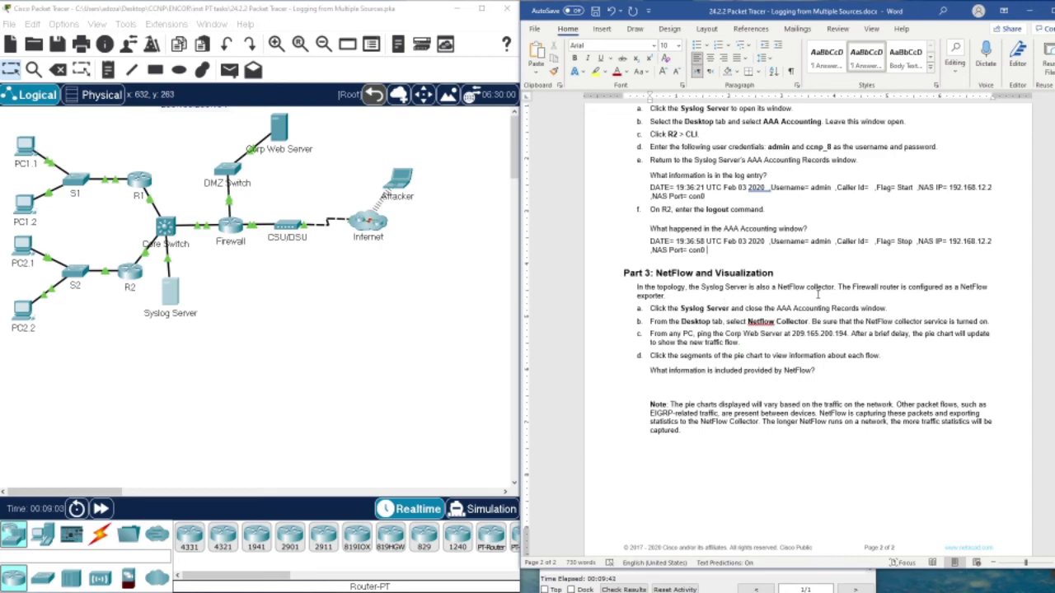
click(171, 292)
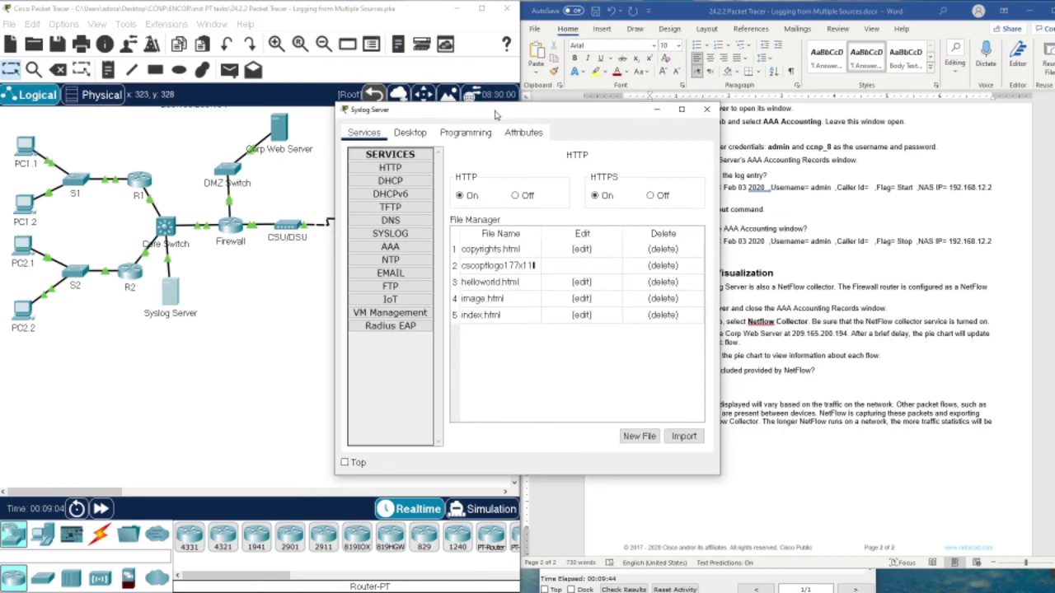
drag(495, 115, 243, 98)
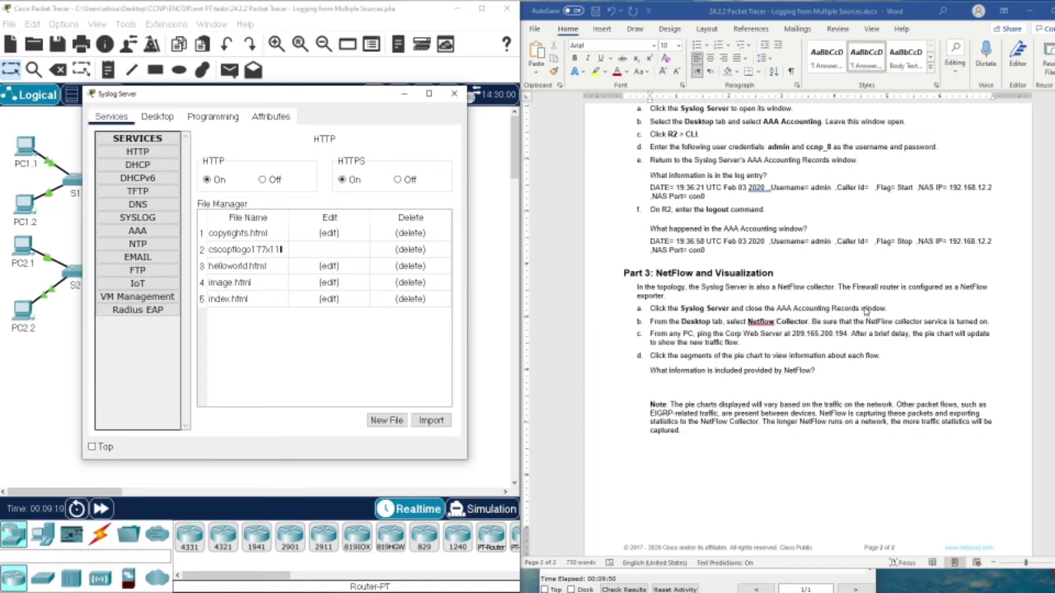
Open the NetFlow Collector from the server's Desktop applications.
click(158, 117)
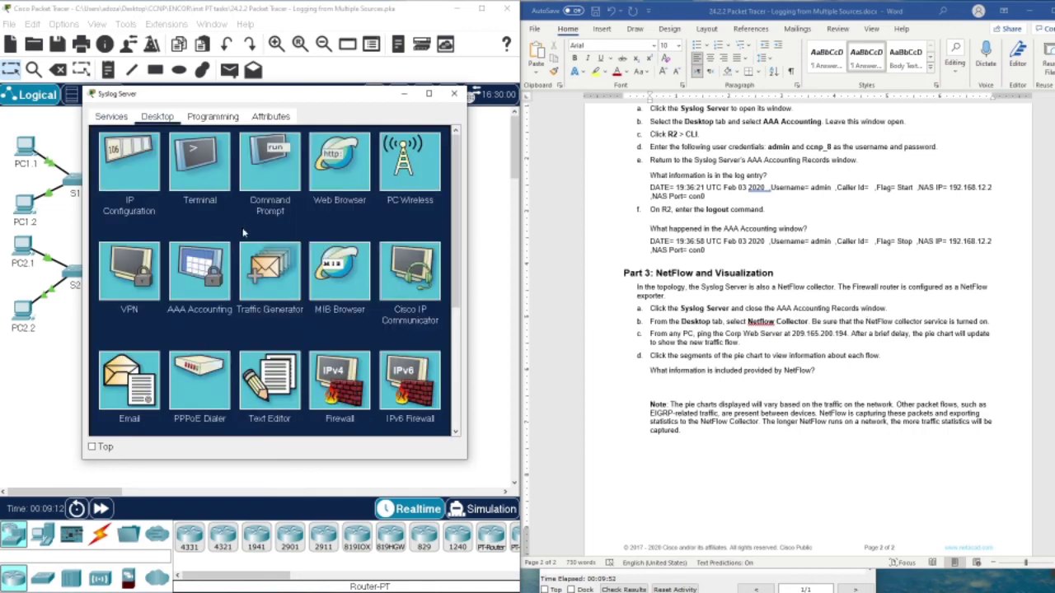
scroll(214, 237, down, 3)
click(128, 263)
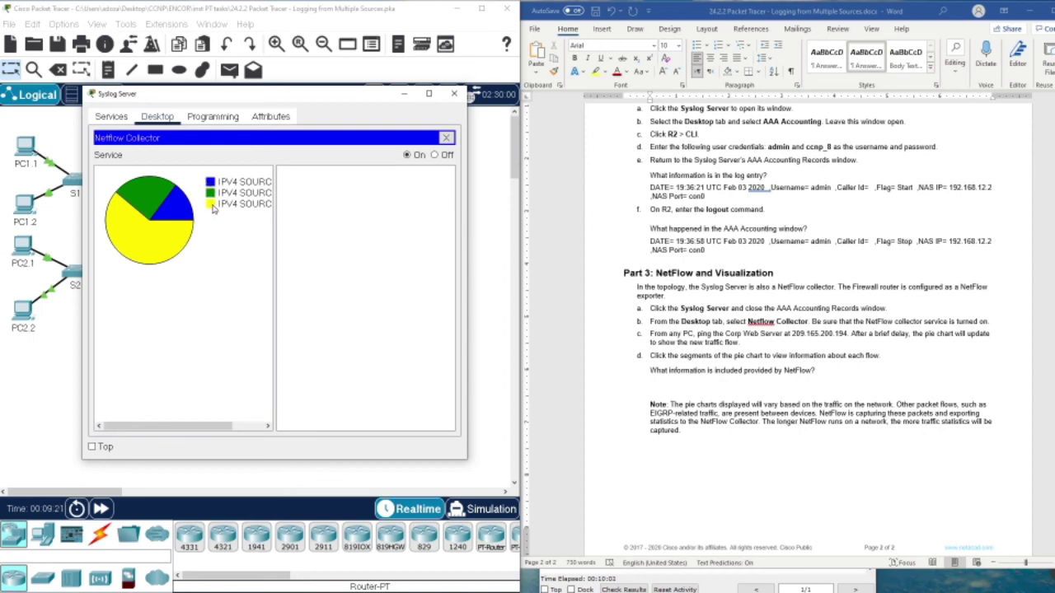
Select the flow details, source and destination for the blue, green and yellow pie slices.
click(183, 209)
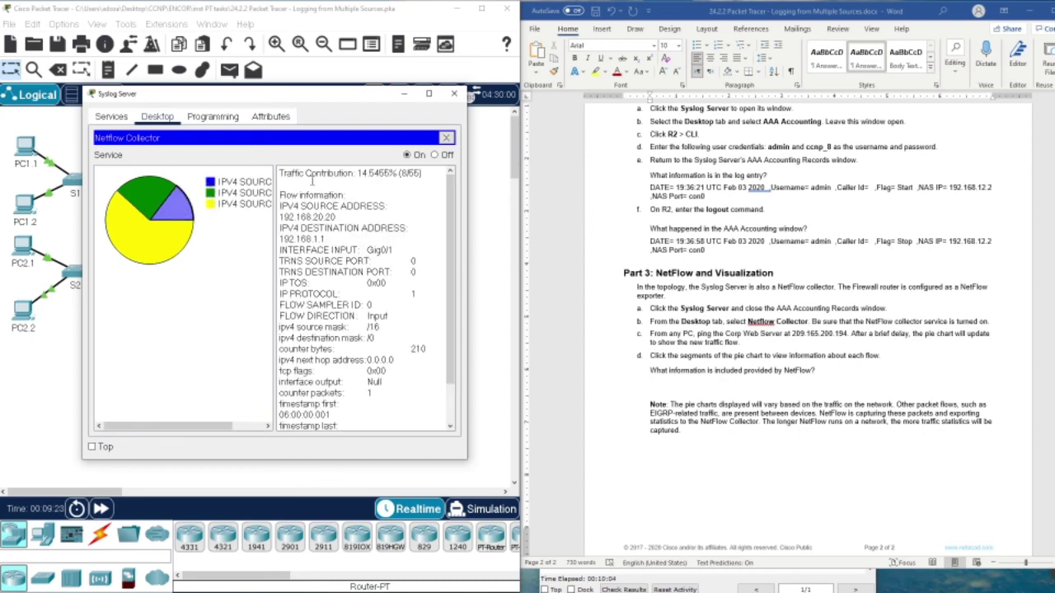
drag(290, 173, 420, 176)
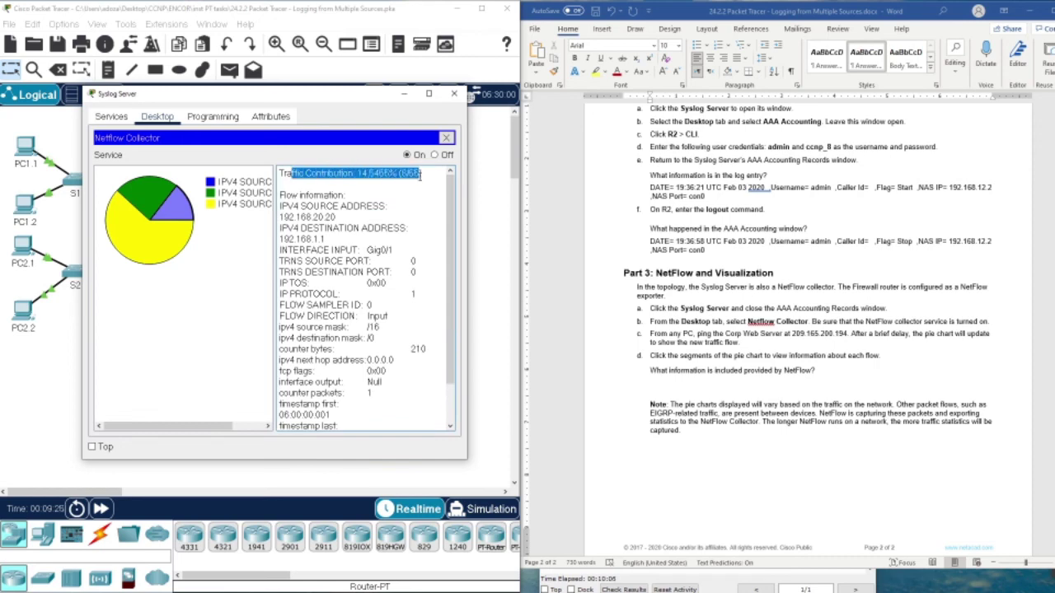
drag(298, 190, 398, 224)
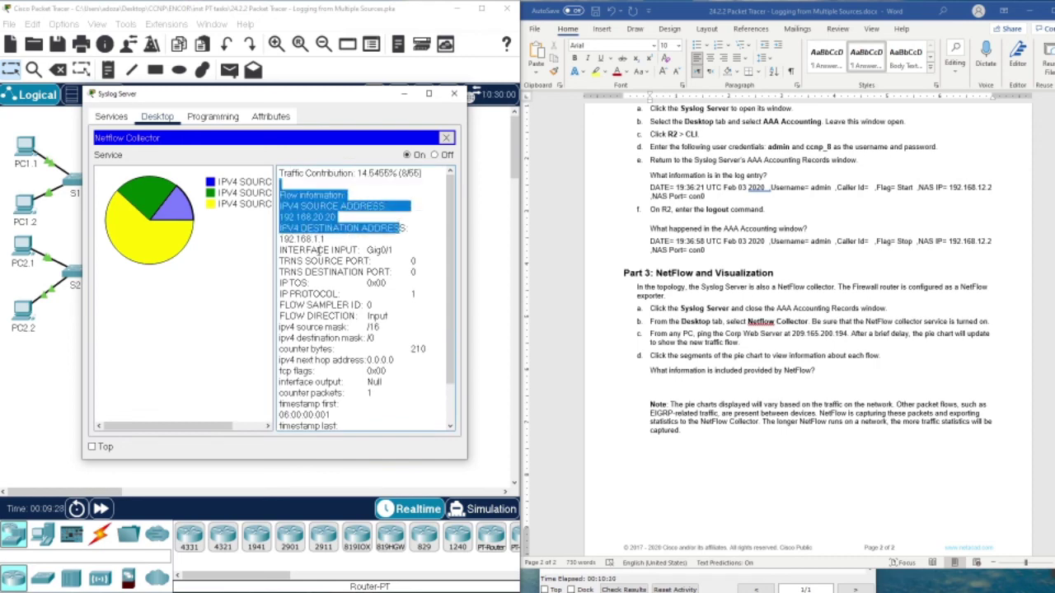
click(157, 196)
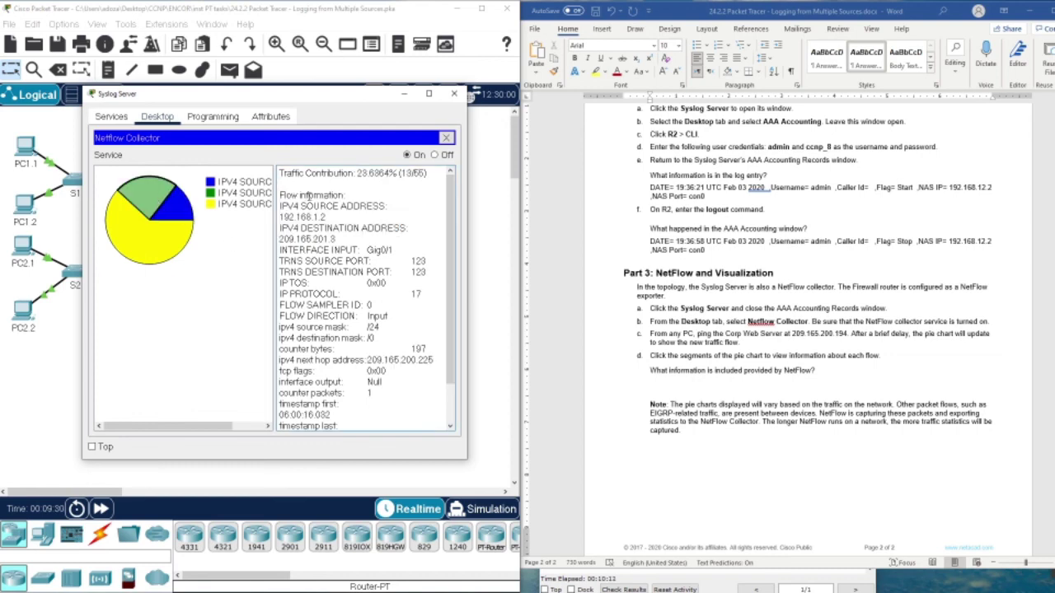
drag(309, 195, 375, 217)
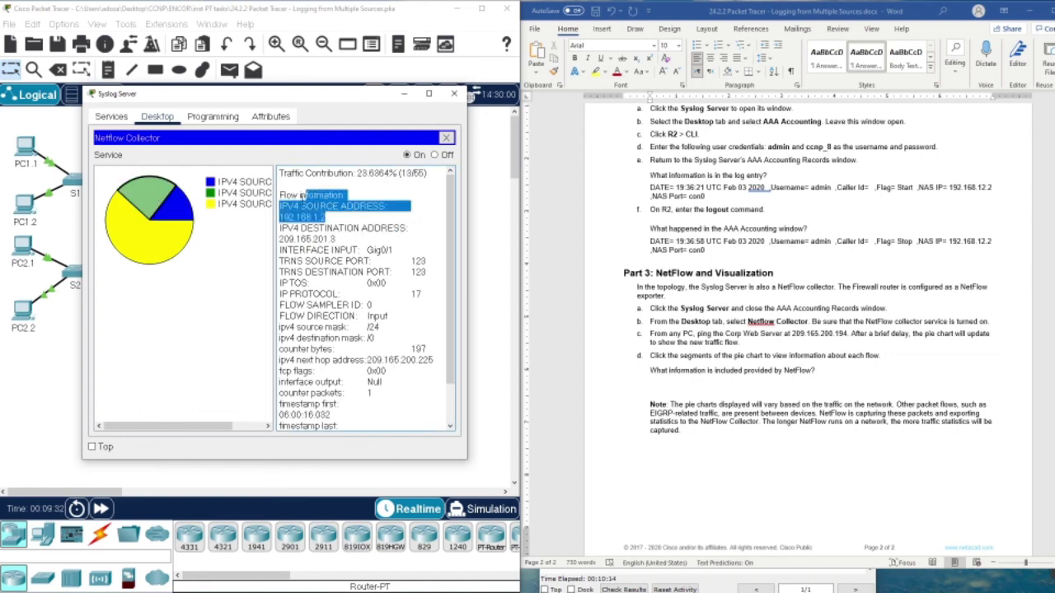
click(142, 240)
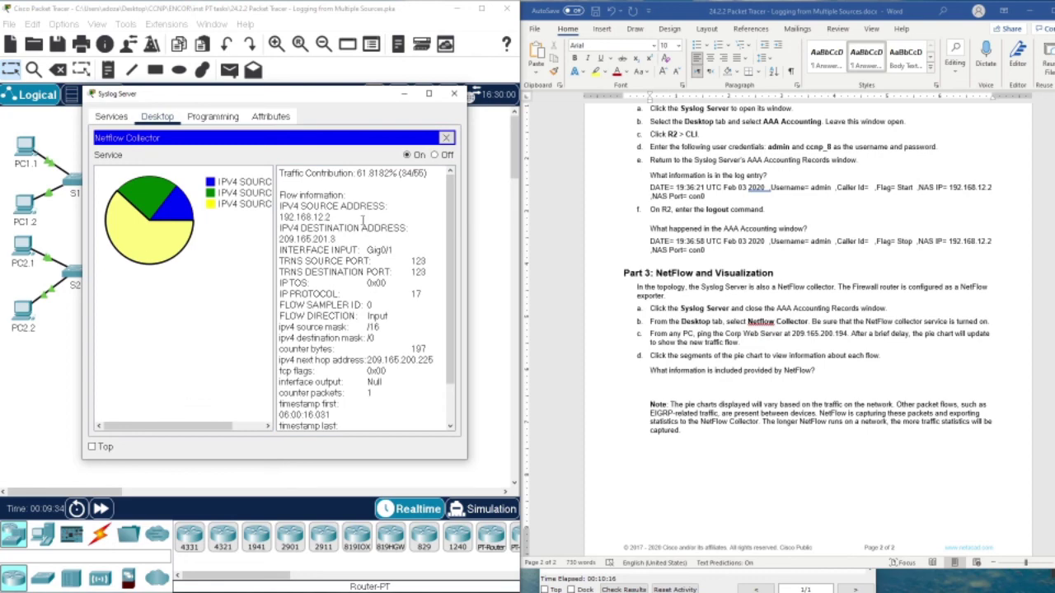
drag(324, 196, 511, 366)
click(746, 365)
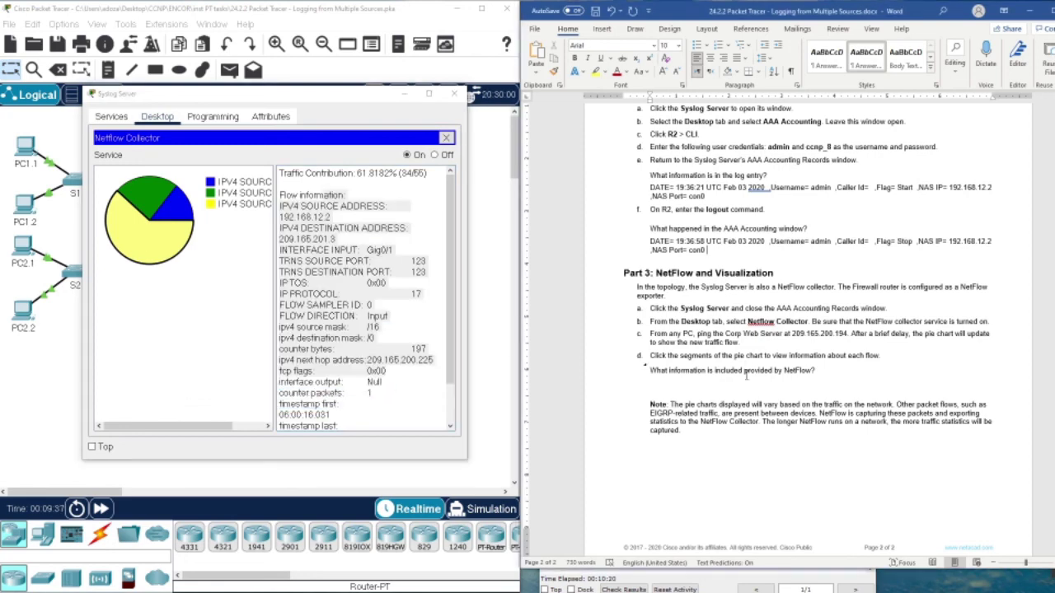
scroll(764, 409, down, 1)
Check Results in the PT Activity window, confirm the Network assessment item is correct, then close.
click(724, 583)
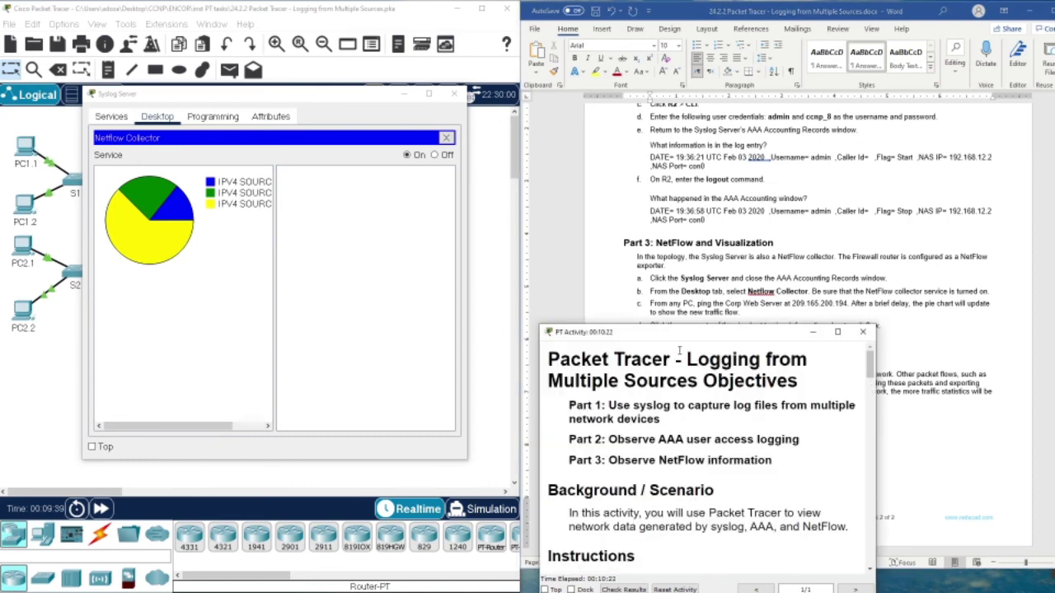
drag(678, 333, 664, 290)
click(614, 546)
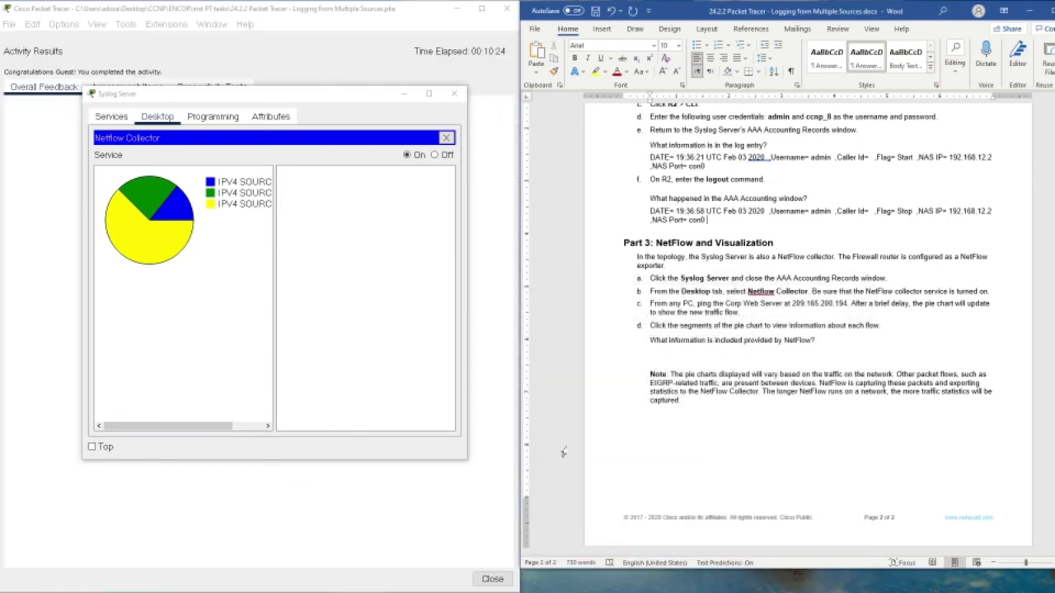
drag(263, 94, 540, 91)
click(128, 89)
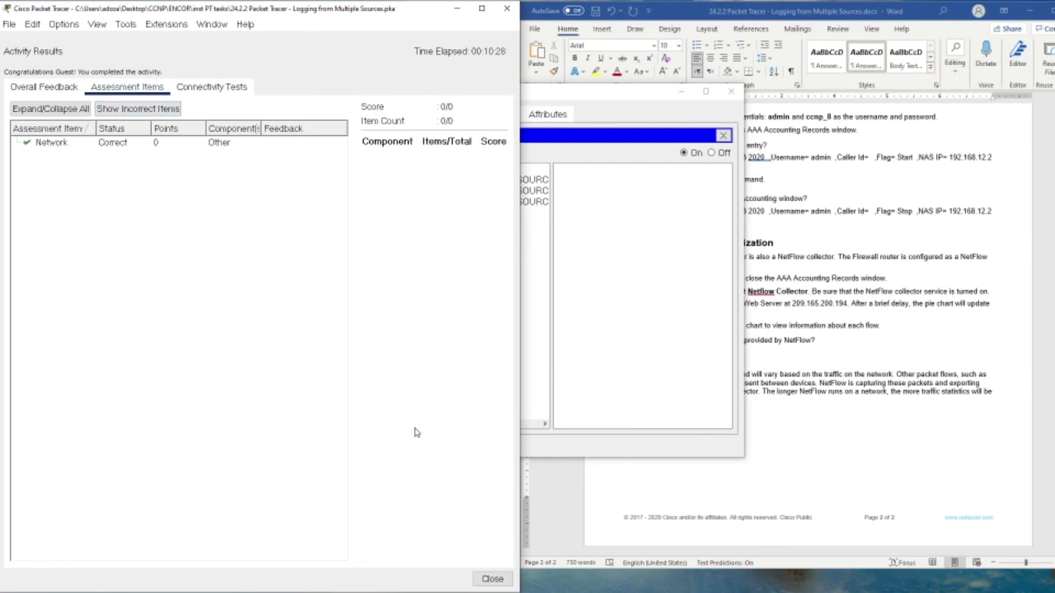
click(492, 579)
drag(544, 156, 728, 375)
Bring the Word worksheet forward and scroll up to its title and objectives on page 1.
click(671, 310)
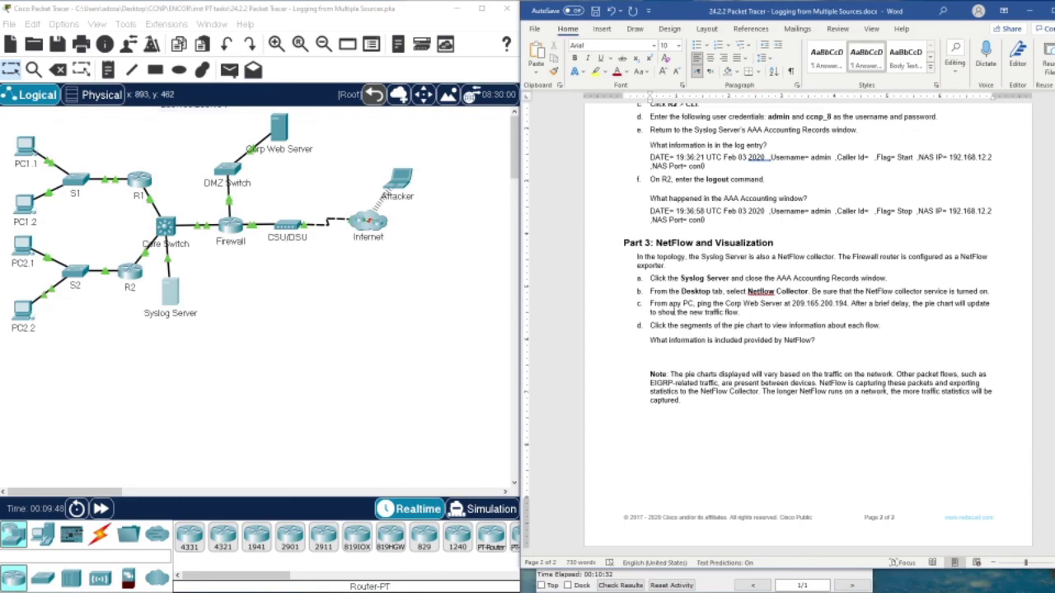
scroll(669, 340, up, 15)
scroll(708, 334, down, 14)
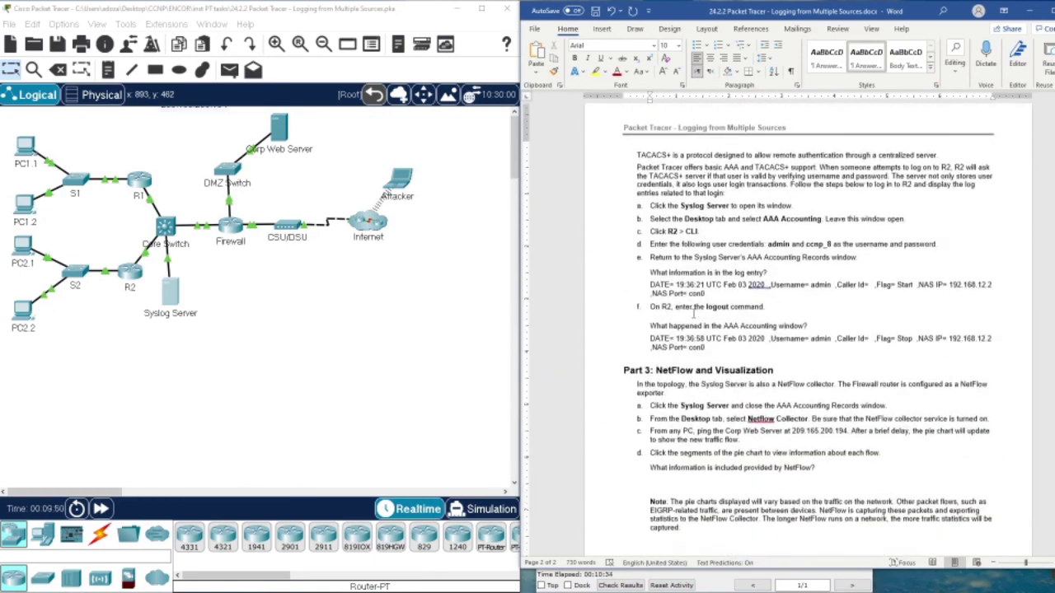
scroll(721, 332, up, 15)
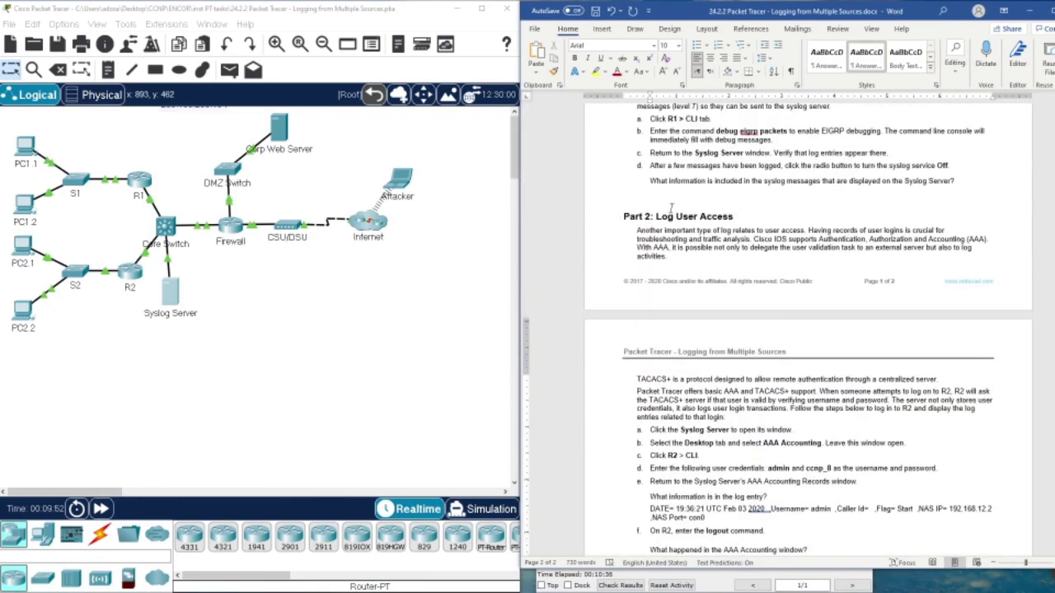
scroll(709, 203, up, 1)
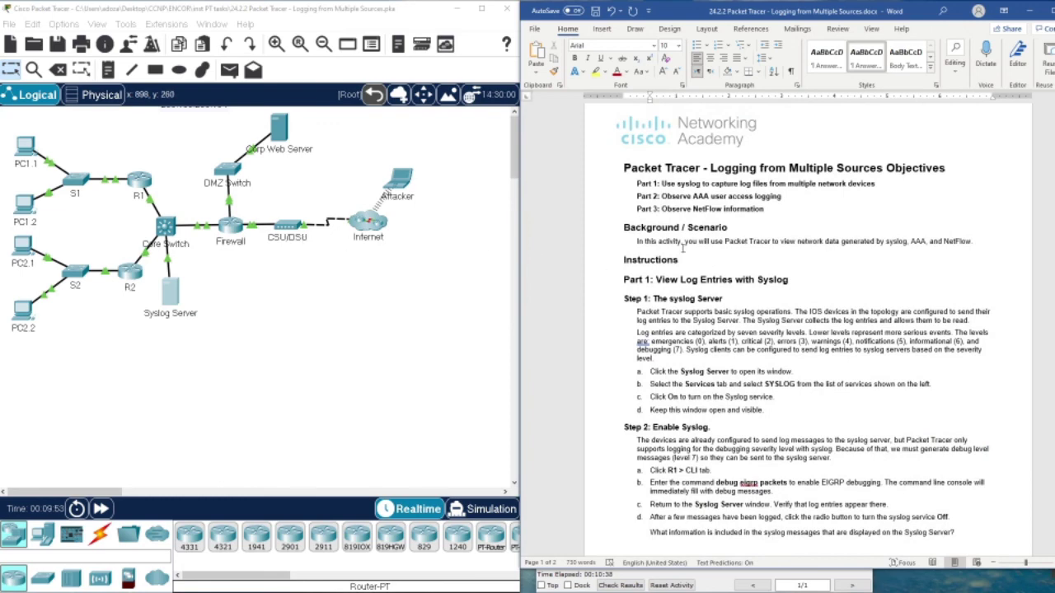